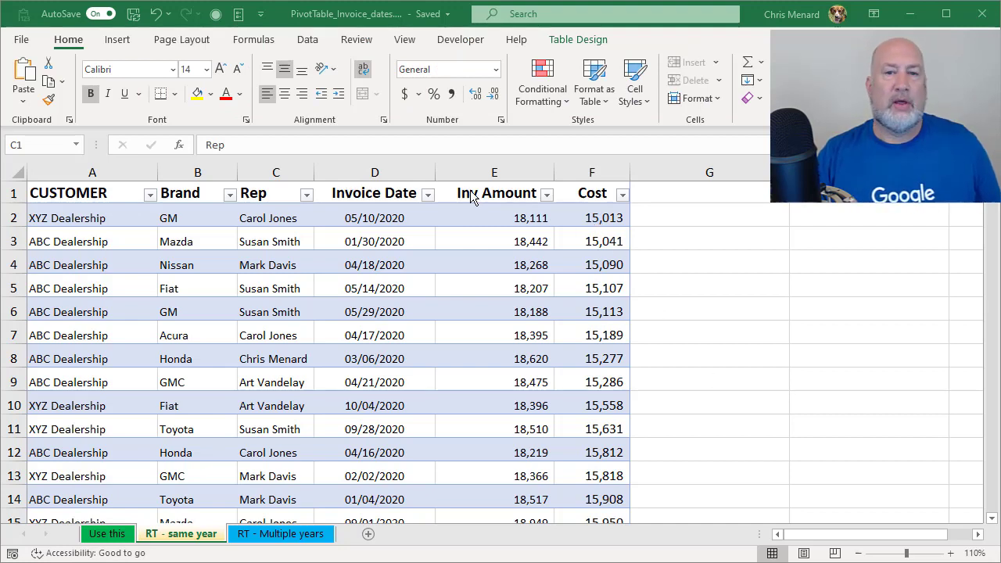
Step: Examine which years and months the Invoice Date column's filter list contains, leaving the table unfiltered
{"action": "left_click", "coordinate": [428, 195]}
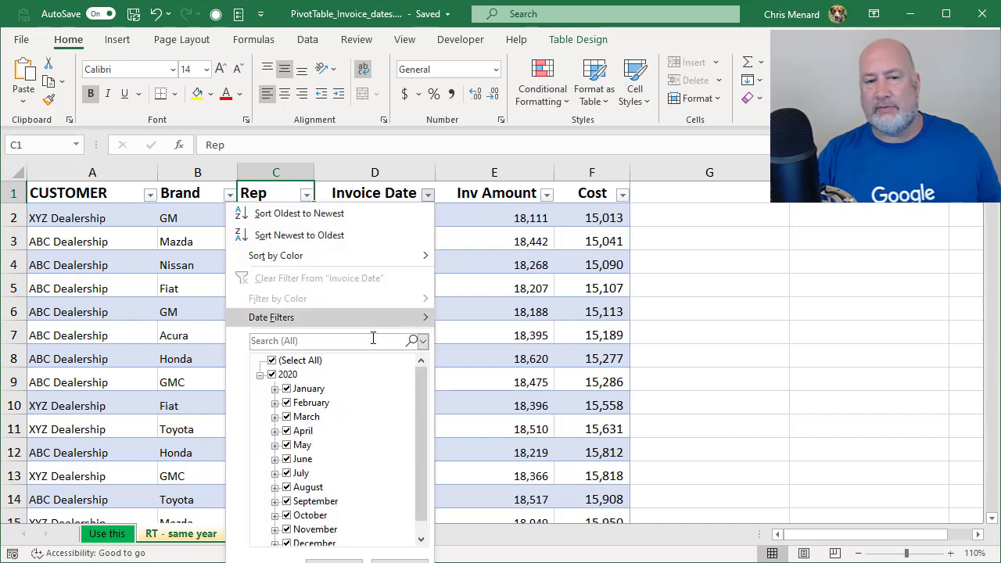
{"action": "left_click", "coordinate": [260, 375]}
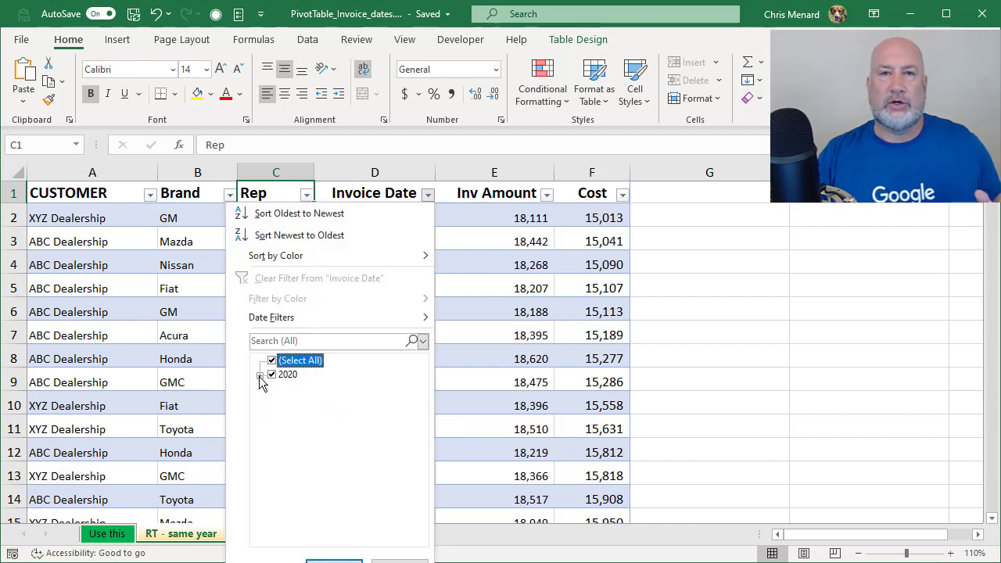
{"action": "left_click", "coordinate": [260, 377]}
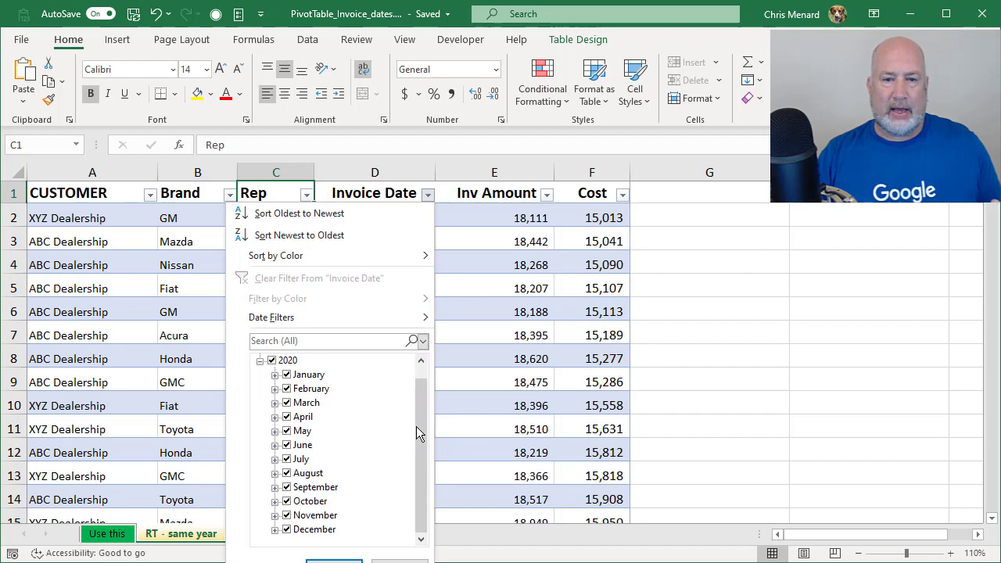
{"action": "left_click_drag", "start_coordinate": [416, 426], "coordinate": [425, 460]}
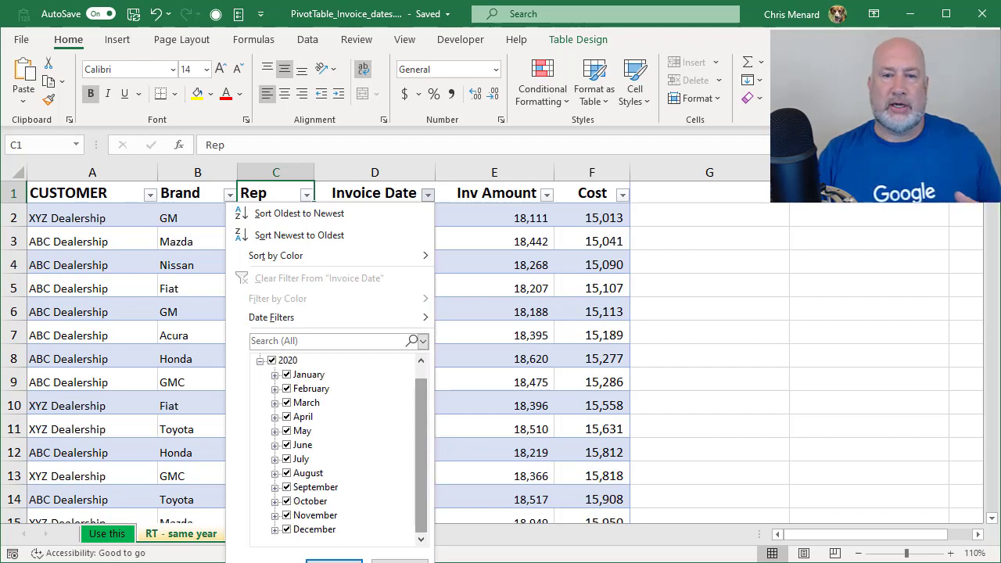
{"action": "left_click", "coordinate": [400, 561]}
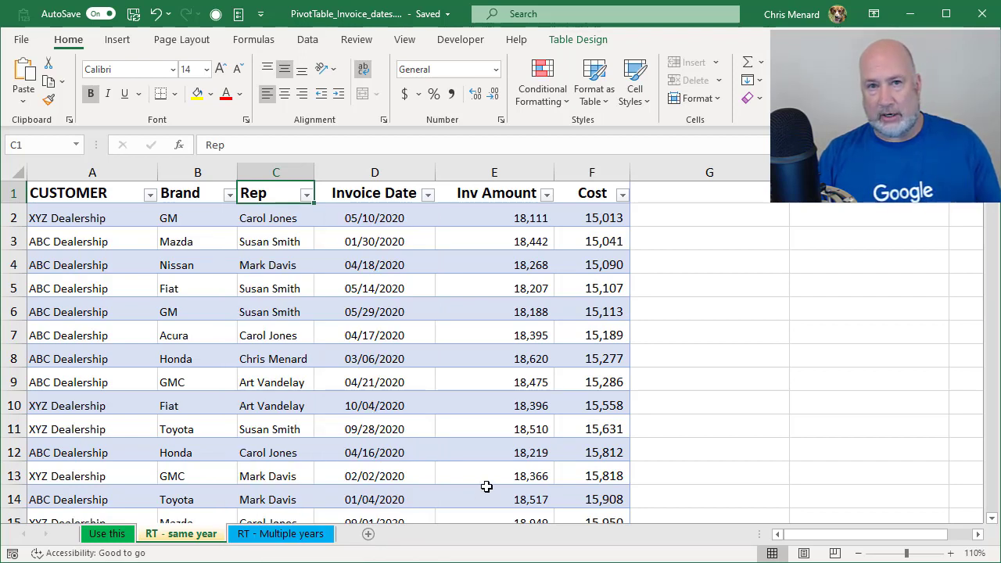
Step: Look through the invoice table on the RT - same year sheet to review its columns and rows
{"action": "left_click", "coordinate": [377, 218]}
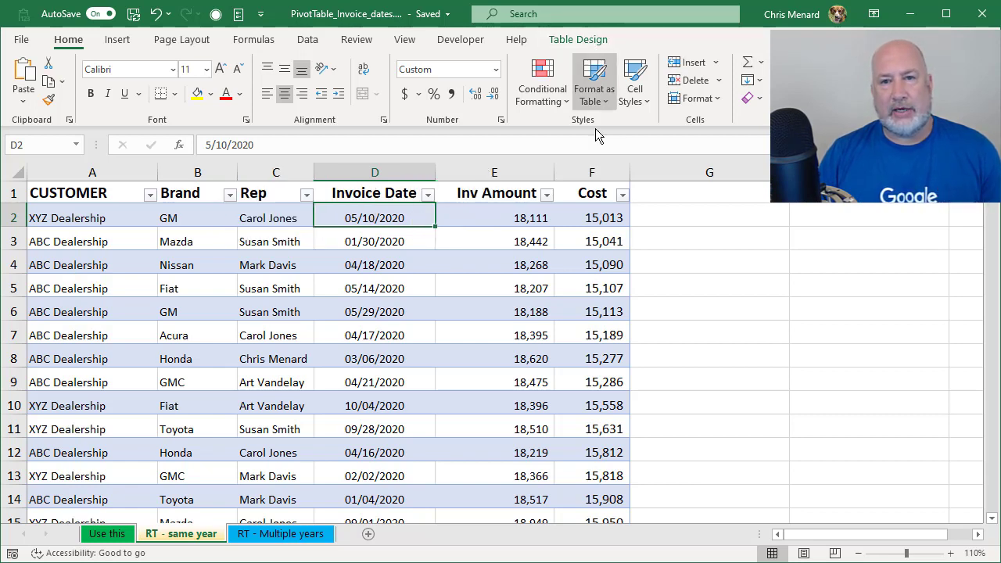
{"action": "left_click", "coordinate": [724, 224]}
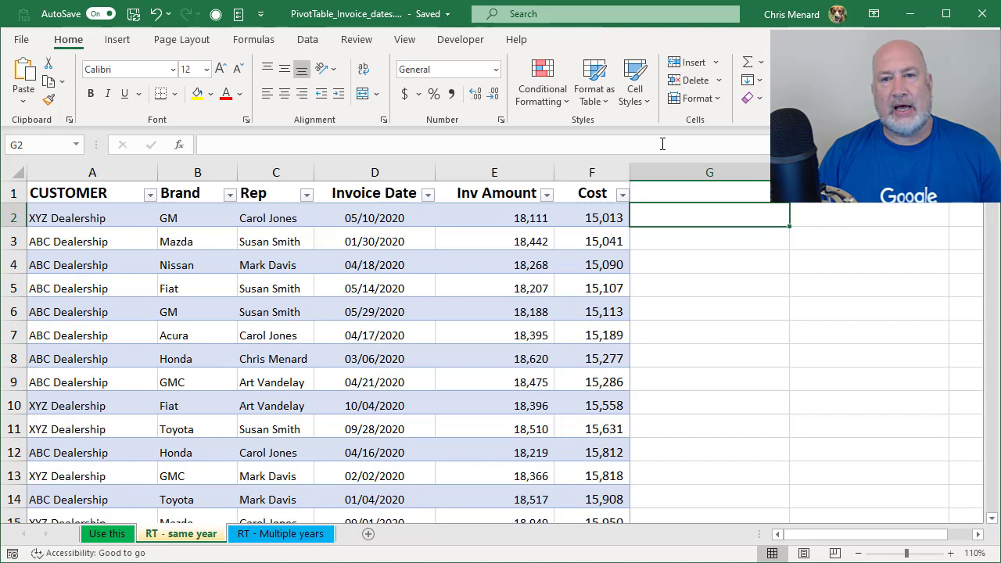
{"action": "left_click", "coordinate": [449, 220]}
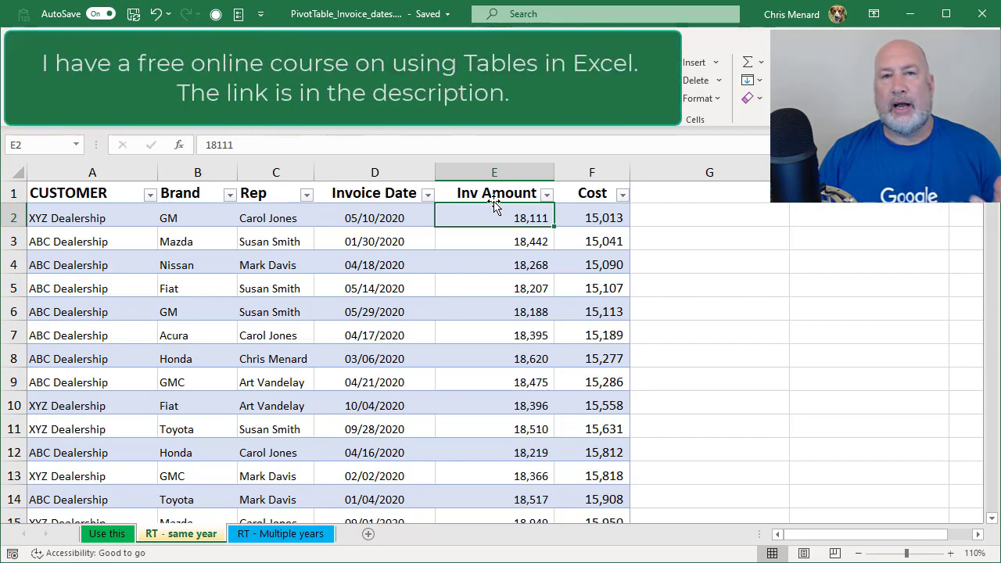
{"action": "scroll", "coordinate": [493, 204], "scroll_direction": "down", "scroll_amount": 3}
{"action": "scroll", "coordinate": [493, 204], "scroll_direction": "down", "scroll_amount": 3}
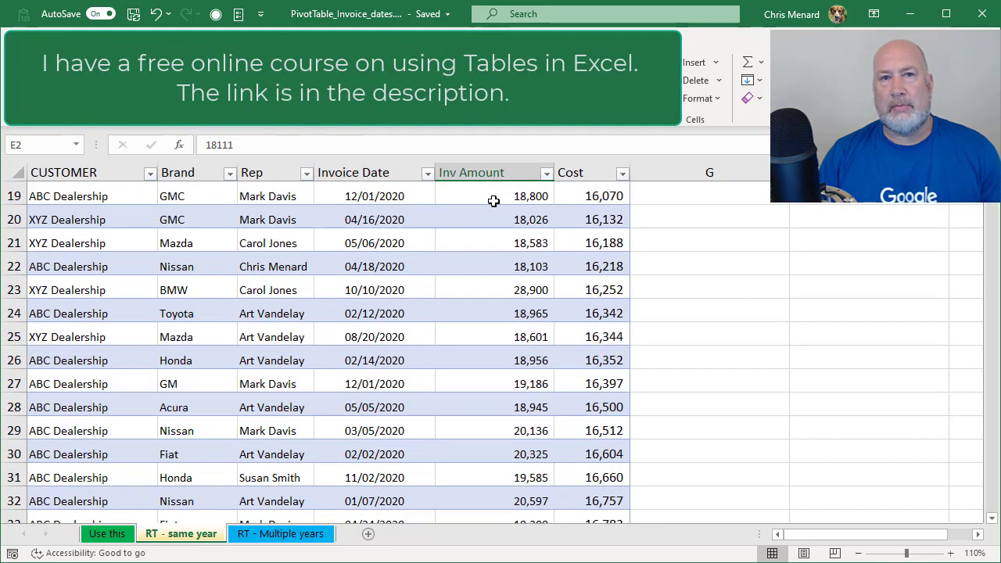
{"action": "scroll", "coordinate": [493, 202], "scroll_direction": "down", "scroll_amount": 3}
{"action": "scroll", "coordinate": [493, 202], "scroll_direction": "up", "scroll_amount": 9}
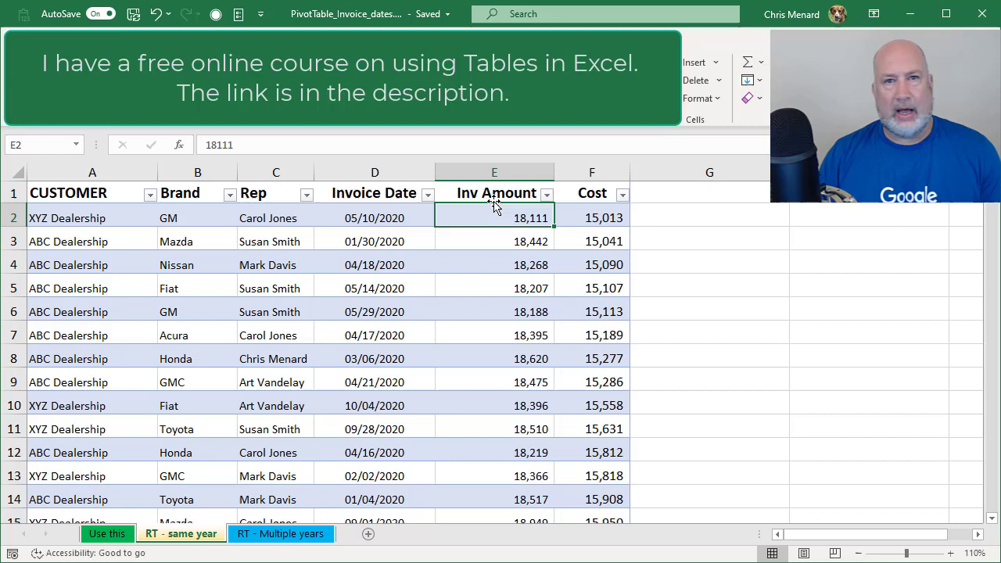
Step: Create a PivotTable from the invoice table on a new worksheet
{"action": "left_click", "coordinate": [384, 208]}
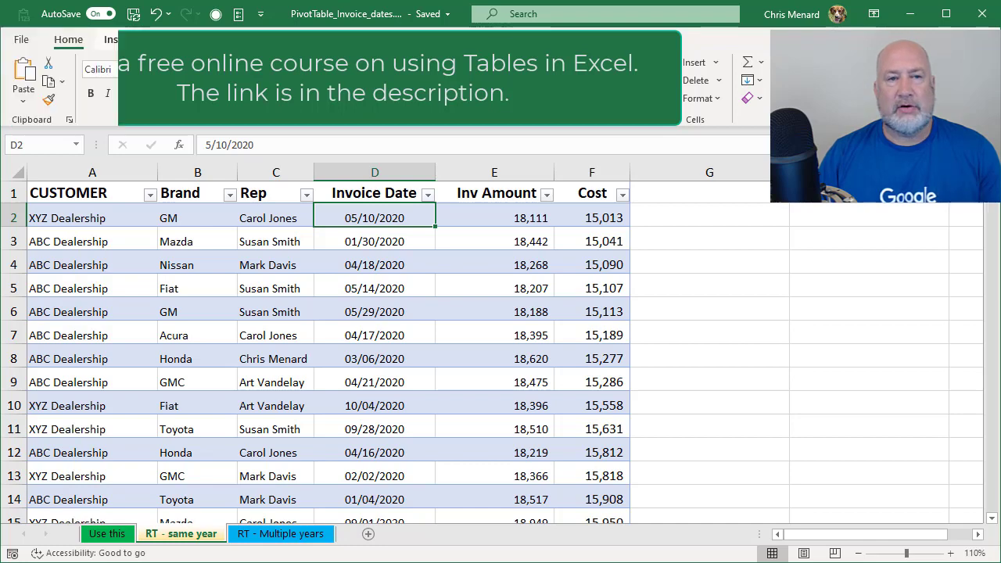
{"action": "left_click", "coordinate": [121, 43]}
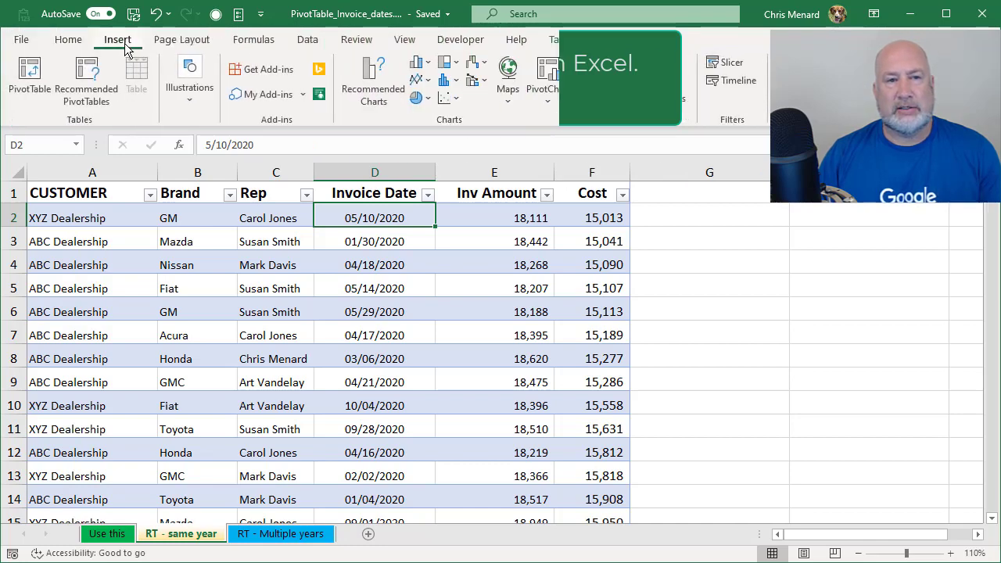
{"action": "left_click", "coordinate": [29, 88]}
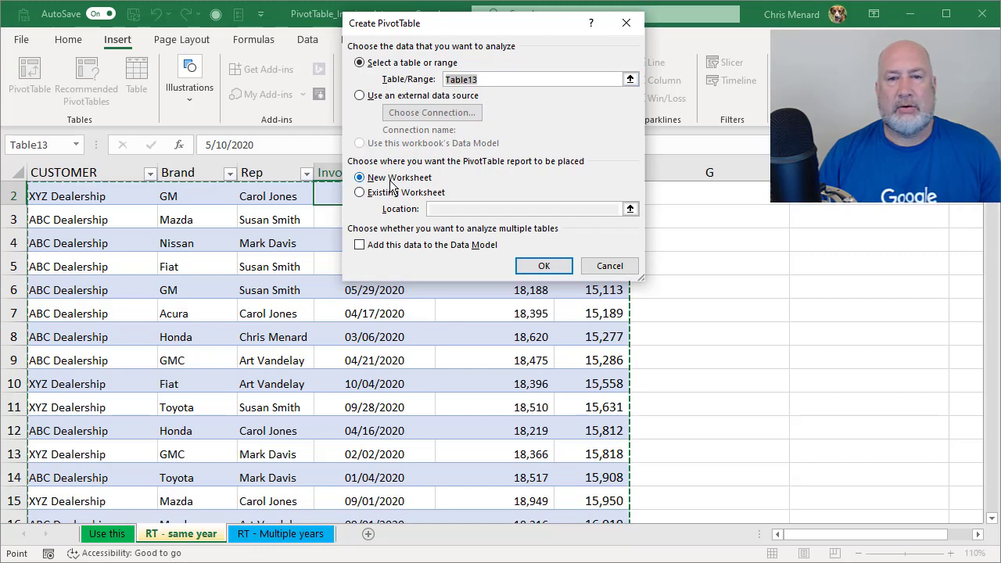
{"action": "left_click", "coordinate": [551, 268]}
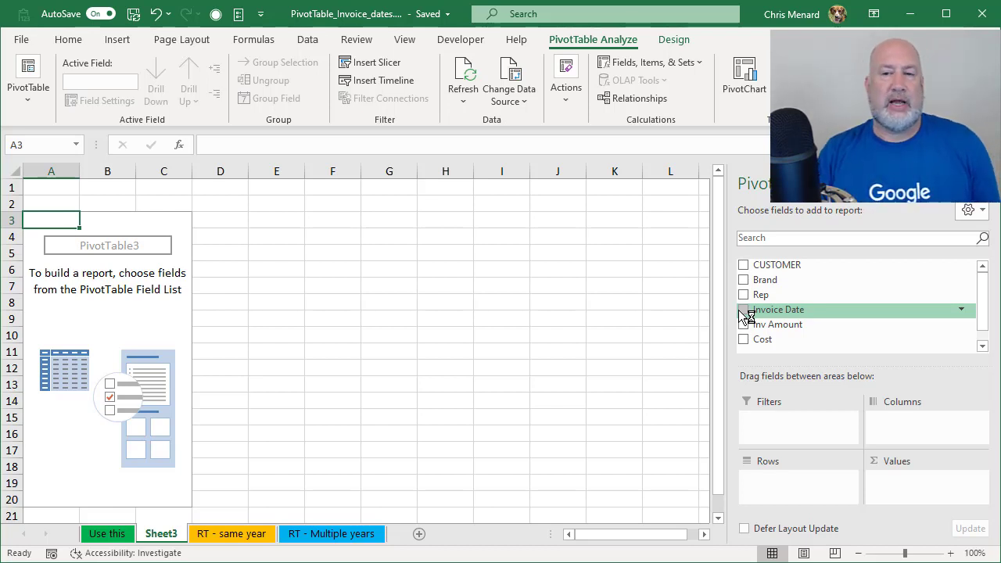
Step: Add Invoice Date to the PivotTable's rows, grouped by month, and Inv Amount to its values
{"action": "left_click", "coordinate": [743, 309]}
{"action": "left_click_drag", "start_coordinate": [985, 299], "coordinate": [923, 349]}
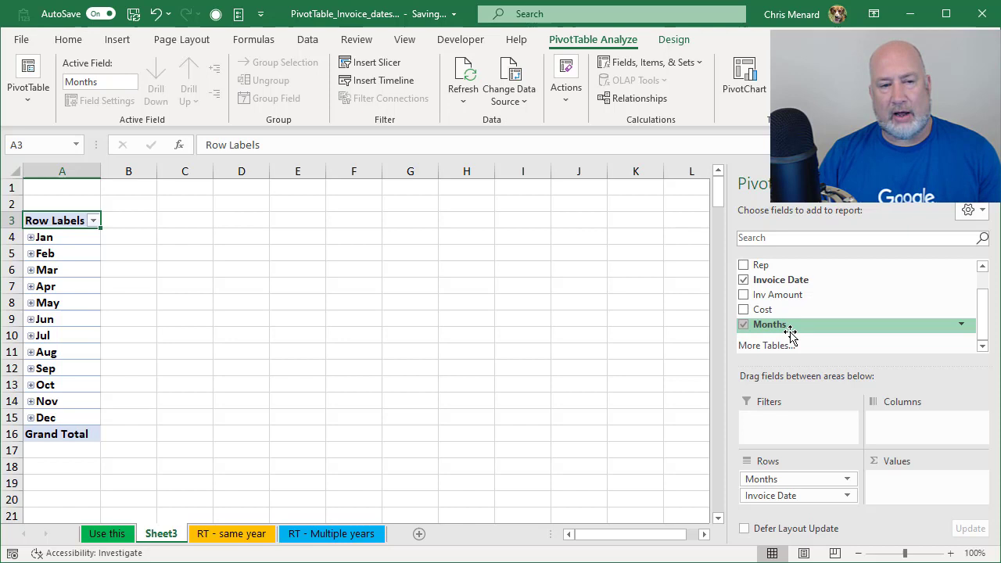
{"action": "left_click", "coordinate": [744, 298]}
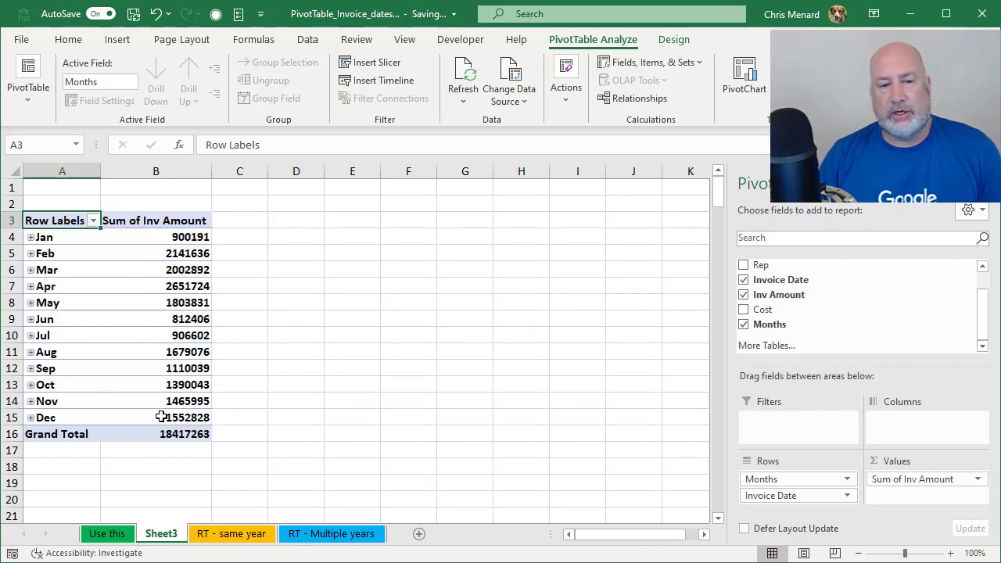
Step: Format the Sum of Inv Amount values in B4:B16 with thousands separators and no decimals
{"action": "left_click_drag", "start_coordinate": [164, 237], "coordinate": [188, 434]}
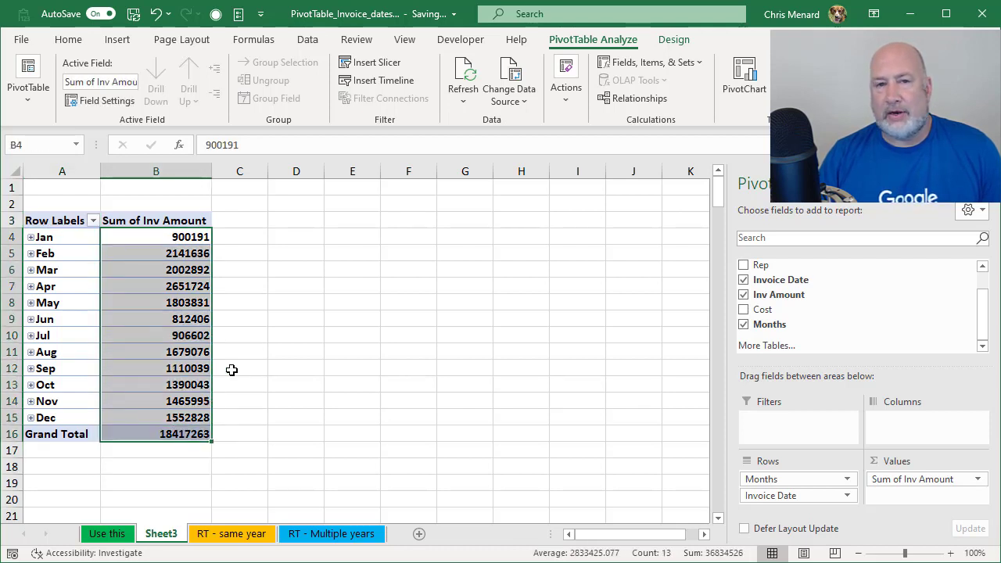
{"action": "left_click", "coordinate": [78, 43]}
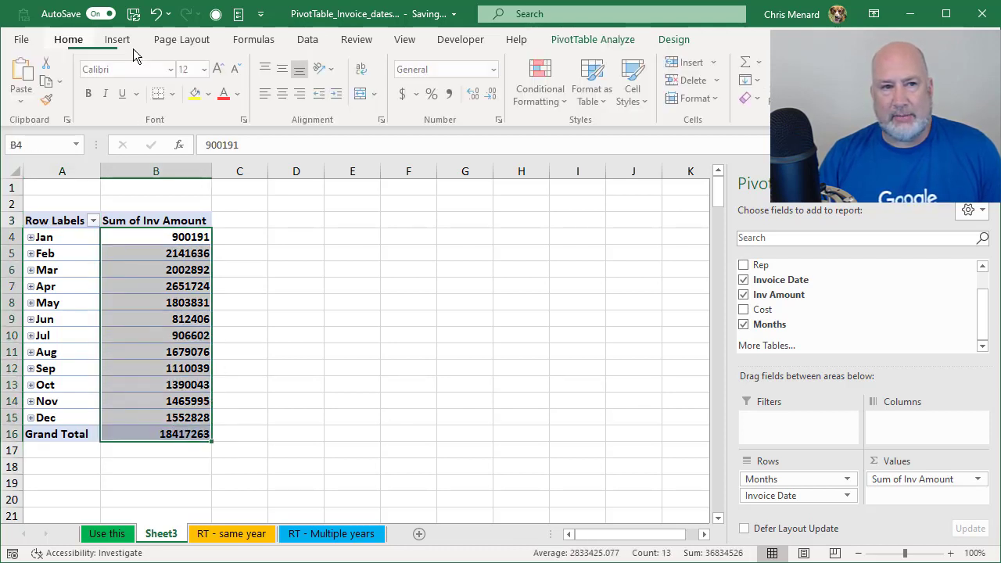
{"action": "left_click", "coordinate": [450, 93]}
{"action": "left_click", "coordinate": [492, 95]}
{"action": "left_click", "coordinate": [493, 98]}
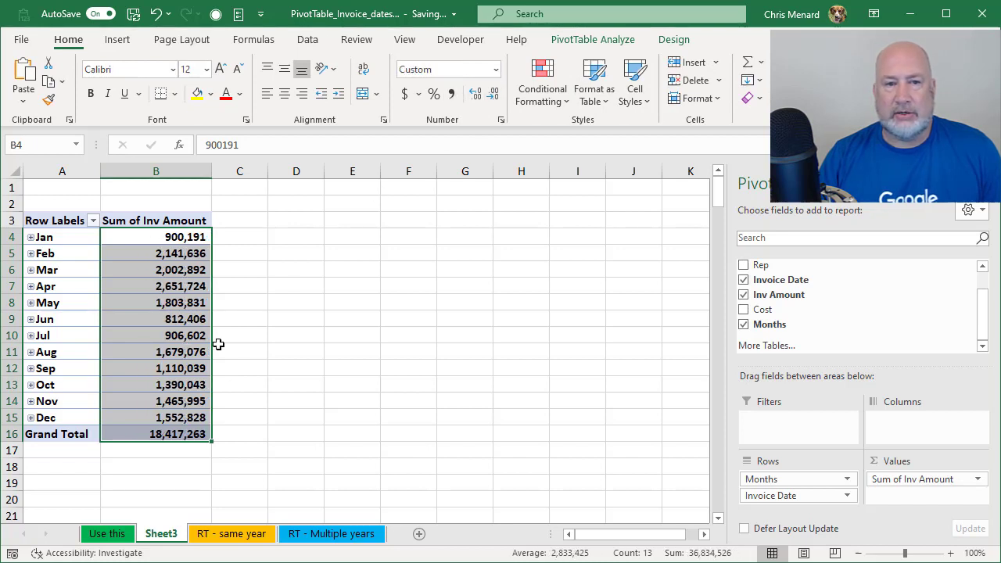
{"action": "left_click", "coordinate": [168, 377]}
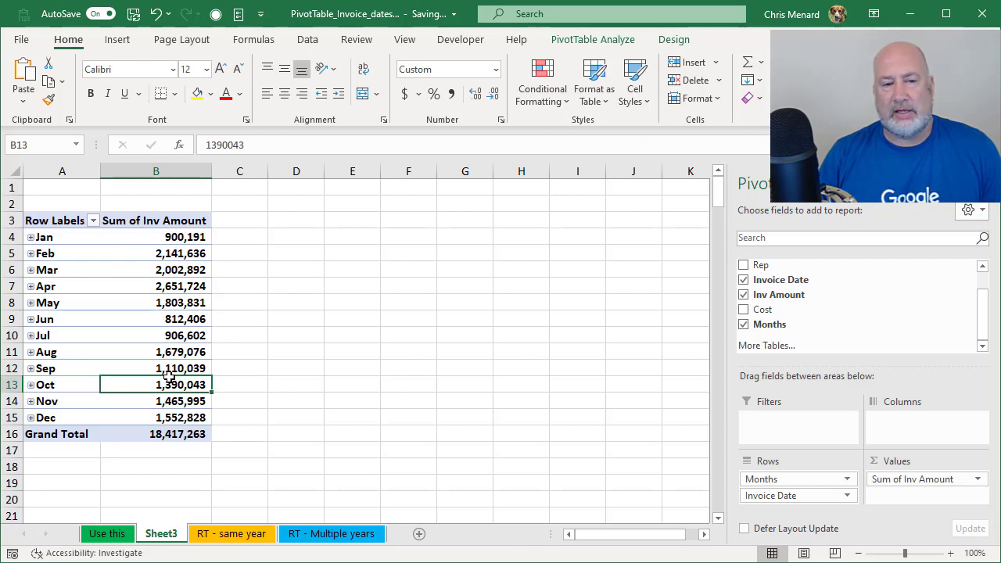
Step: Add Inv Amount to the PivotTable's values a second time and collapse the ribbon
{"action": "left_click", "coordinate": [169, 238]}
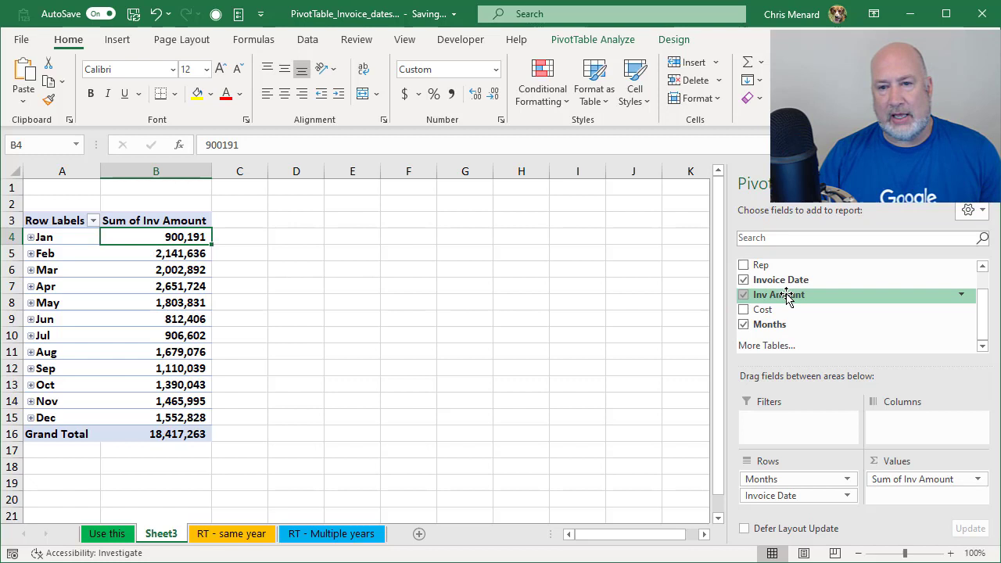
{"action": "left_click_drag", "start_coordinate": [786, 294], "coordinate": [916, 500]}
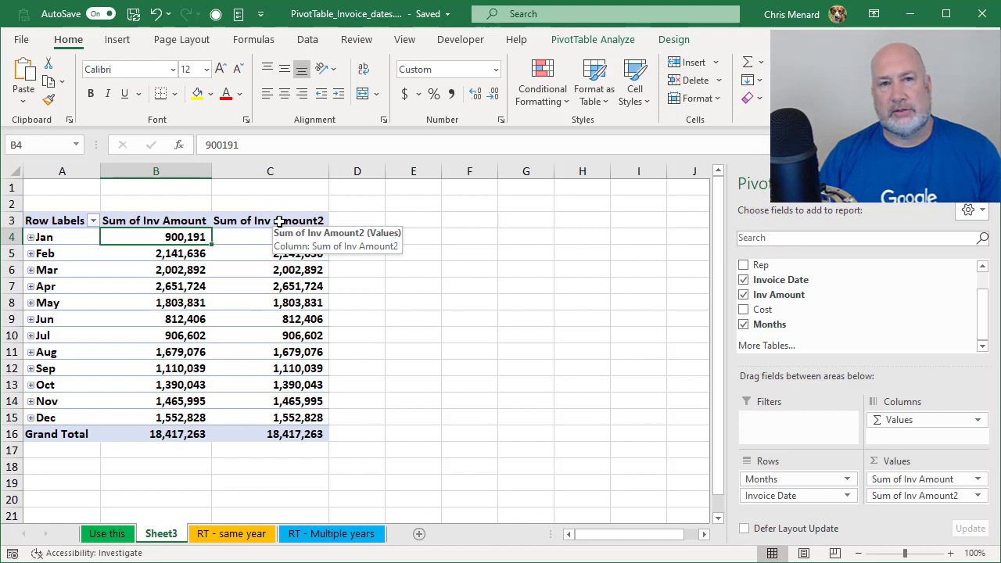
{"action": "double_click", "coordinate": [78, 43]}
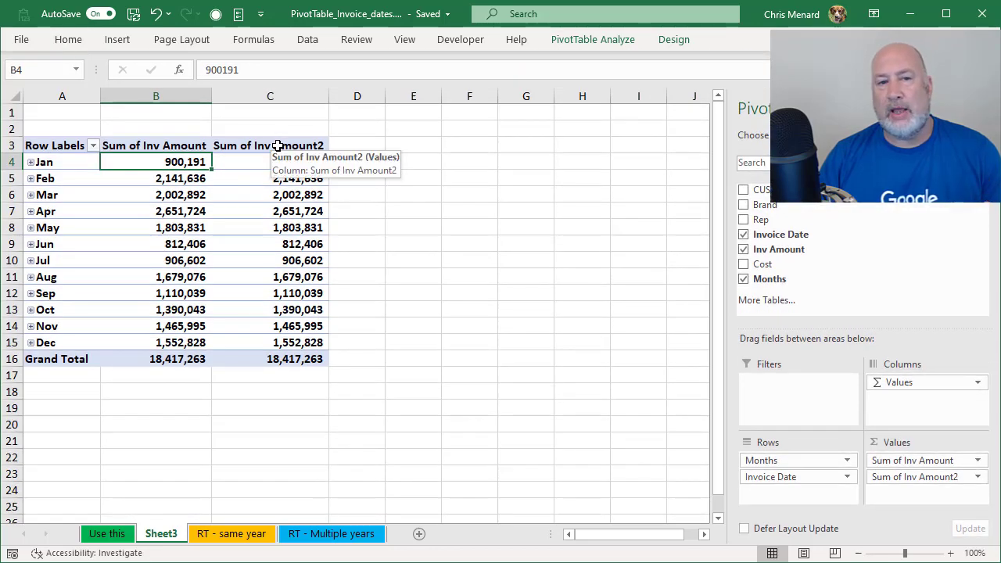
Step: Show the Sum of Inv Amount2 values as a Running Total In calculation with Months as the base field
{"action": "left_click", "coordinate": [277, 147]}
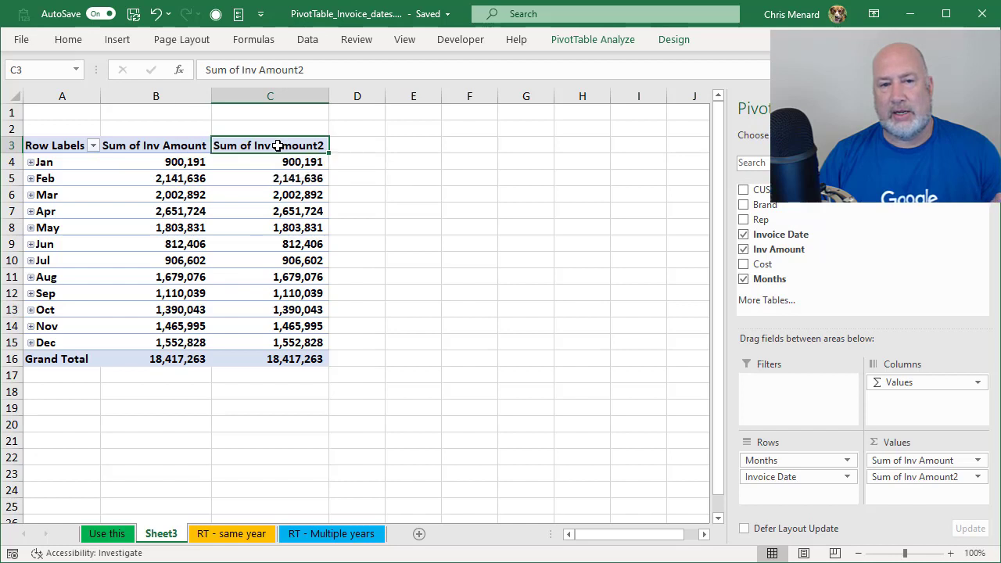
{"action": "right_click", "coordinate": [278, 147]}
{"action": "mouse_move", "coordinate": [366, 345]}
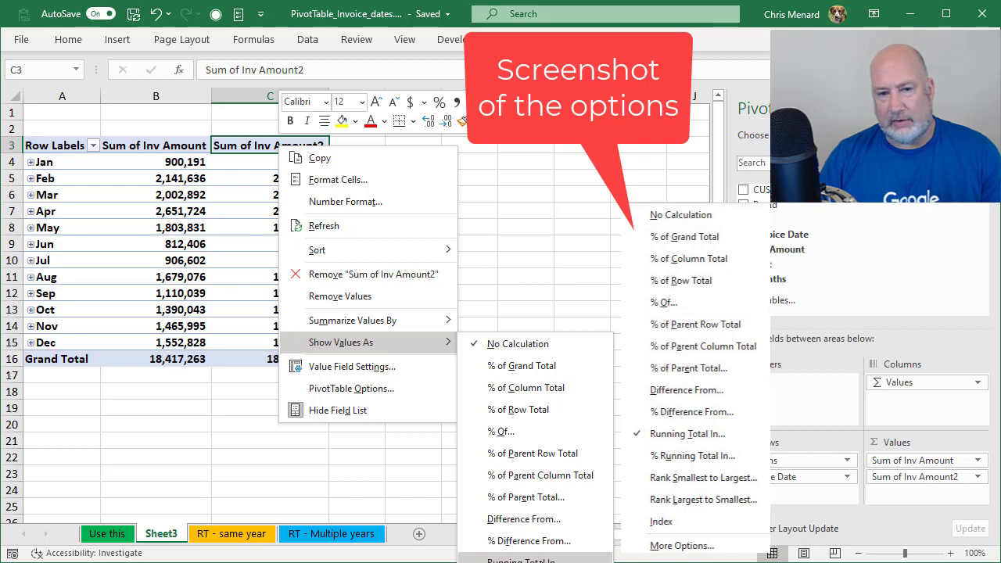
{"action": "left_click", "coordinate": [521, 559]}
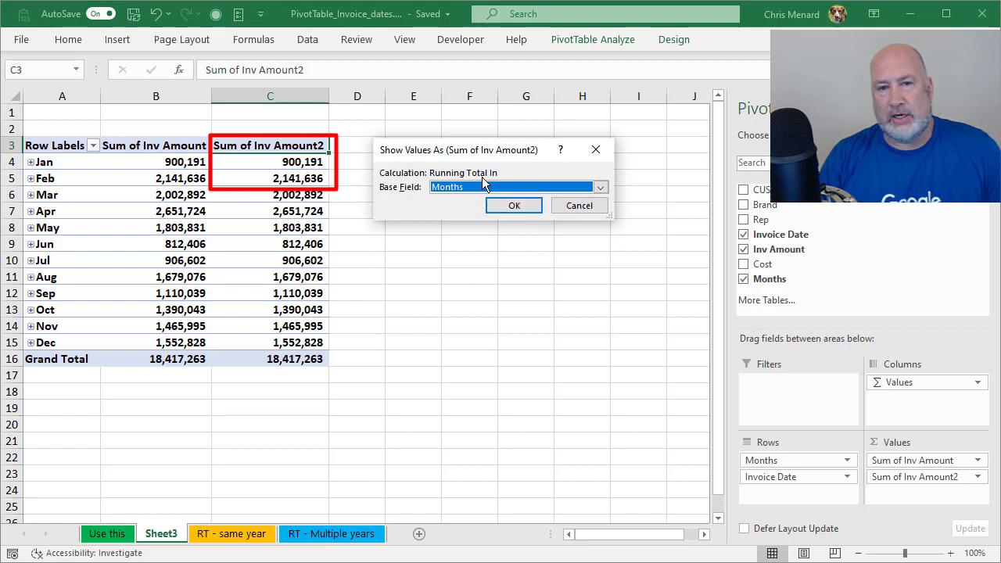
{"action": "left_click", "coordinate": [512, 210]}
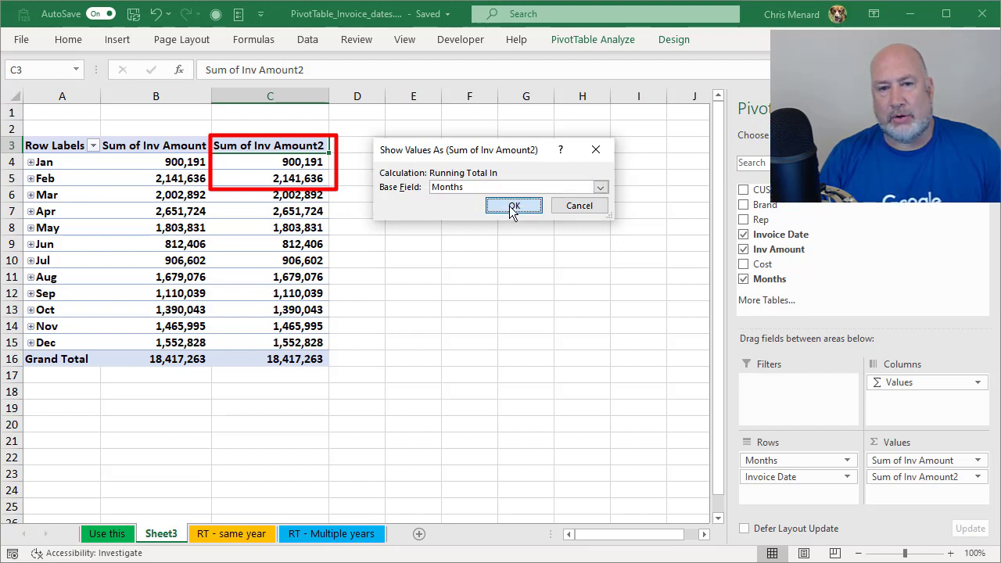
Step: Check the February and March running totals against the sums of the monthly amounts in B4:B5 and B4:B6
{"action": "left_click", "coordinate": [301, 179]}
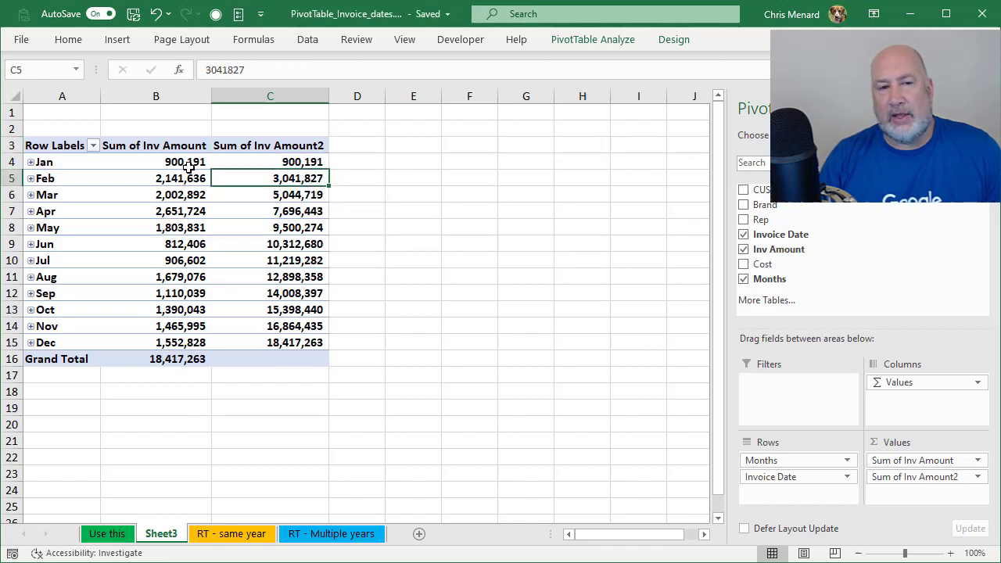
{"action": "left_click_drag", "start_coordinate": [188, 167], "coordinate": [186, 173]}
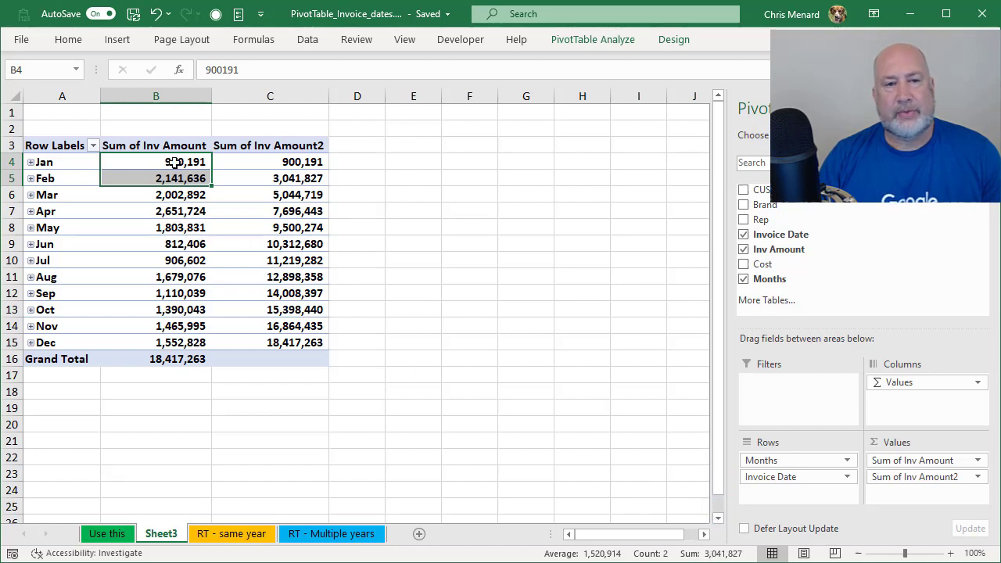
{"action": "left_click_drag", "start_coordinate": [173, 163], "coordinate": [166, 197]}
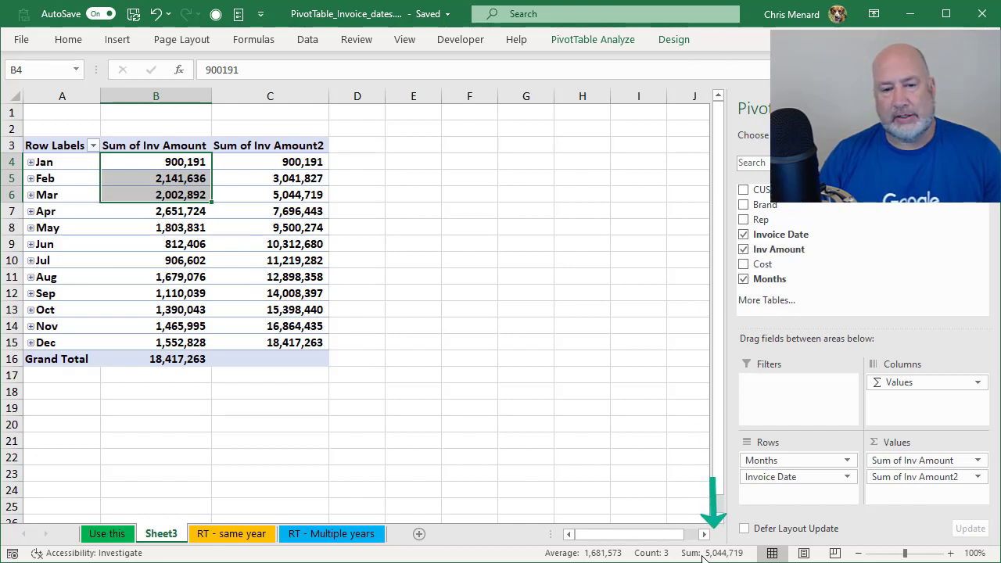
{"action": "left_click", "coordinate": [269, 193]}
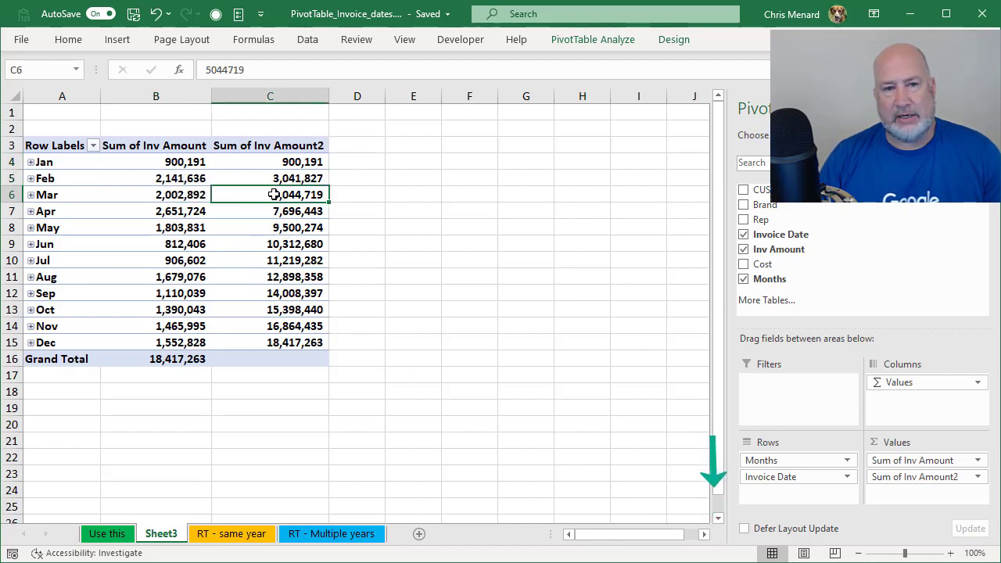
Step: Rename the Sum of Inv Amount2 column heading in C3 as Running Totals
{"action": "left_click", "coordinate": [267, 146]}
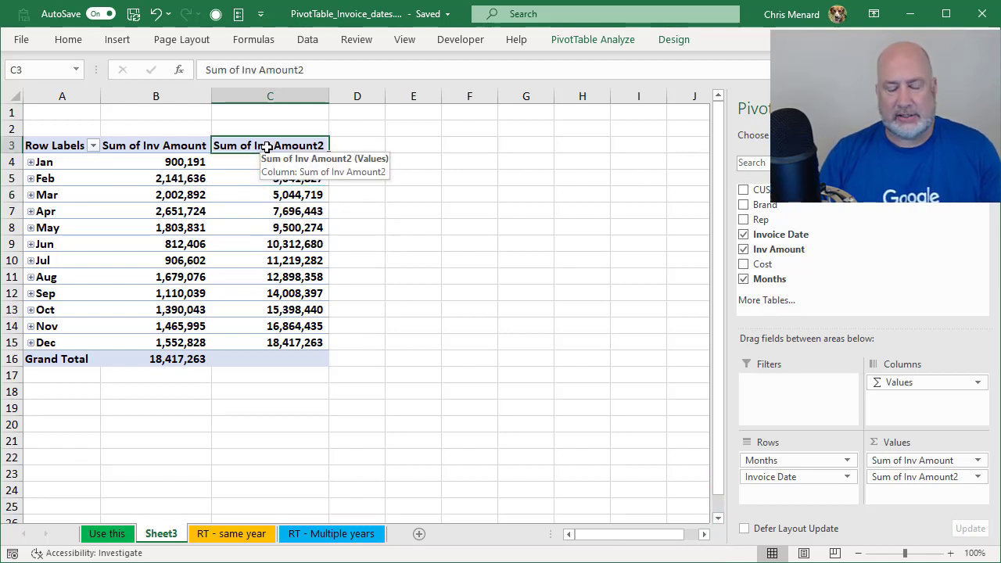
{"action": "type", "text": "Running"}
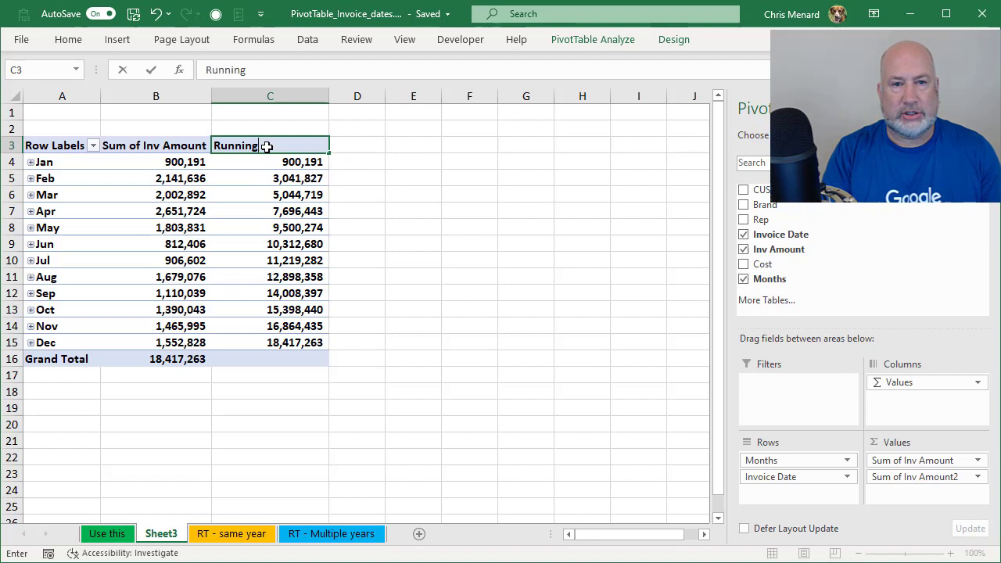
{"action": "type", "text": " Totals"}
{"action": "key", "text": "Return"}
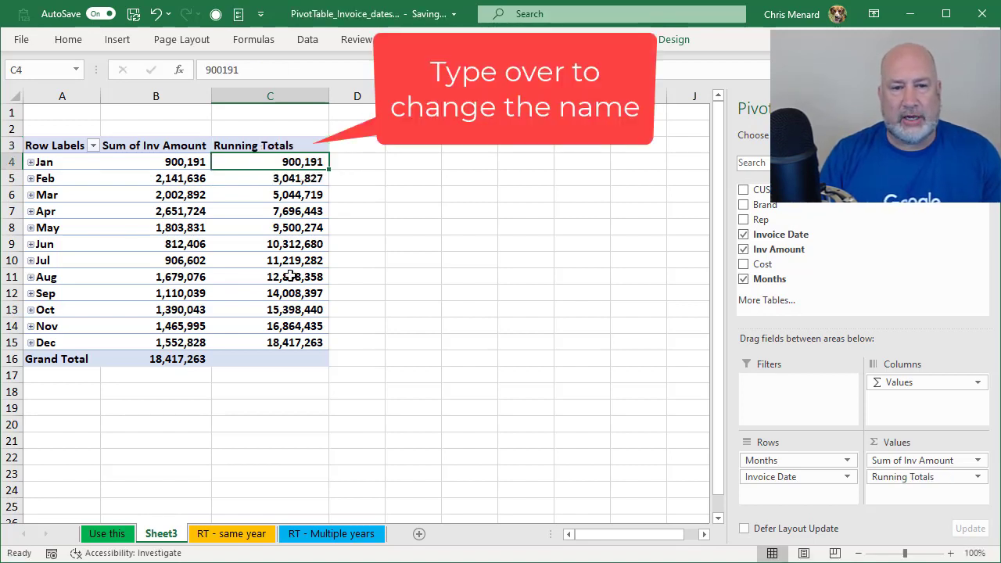
{"action": "left_click", "coordinate": [259, 347]}
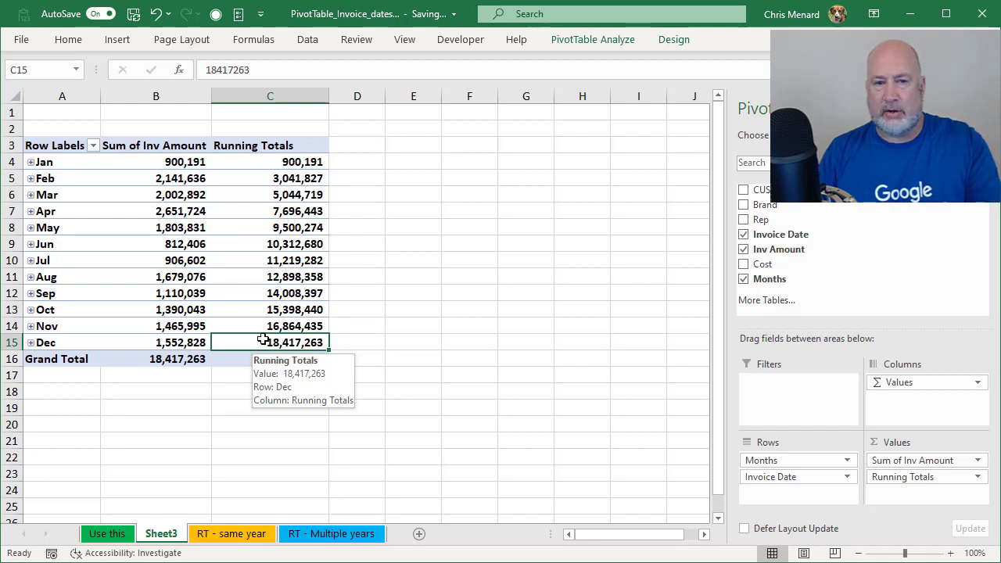
Step: Remove the Grand Total row from the monthly PivotTable on Sheet3
{"action": "left_click", "coordinate": [55, 358]}
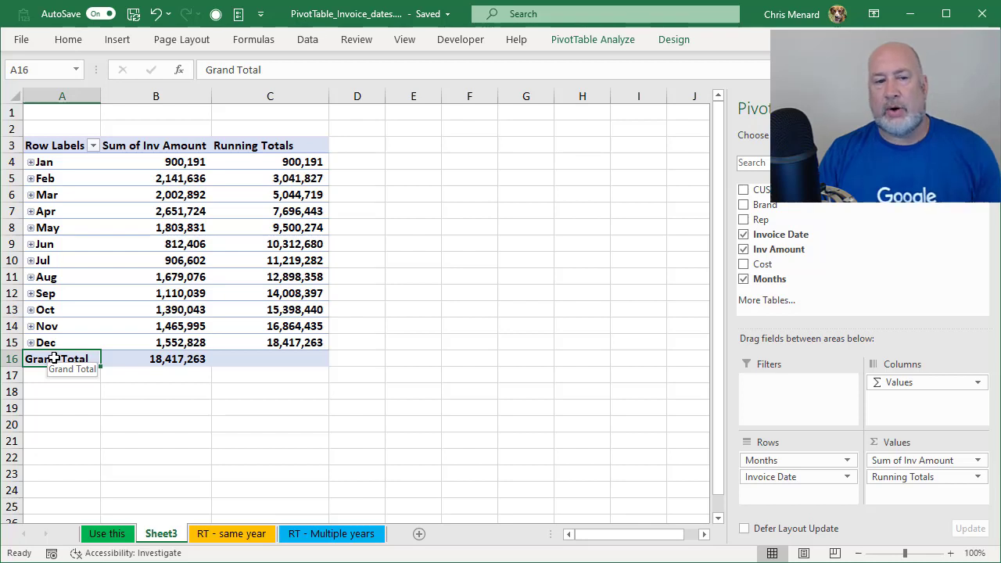
{"action": "right_click", "coordinate": [54, 358]}
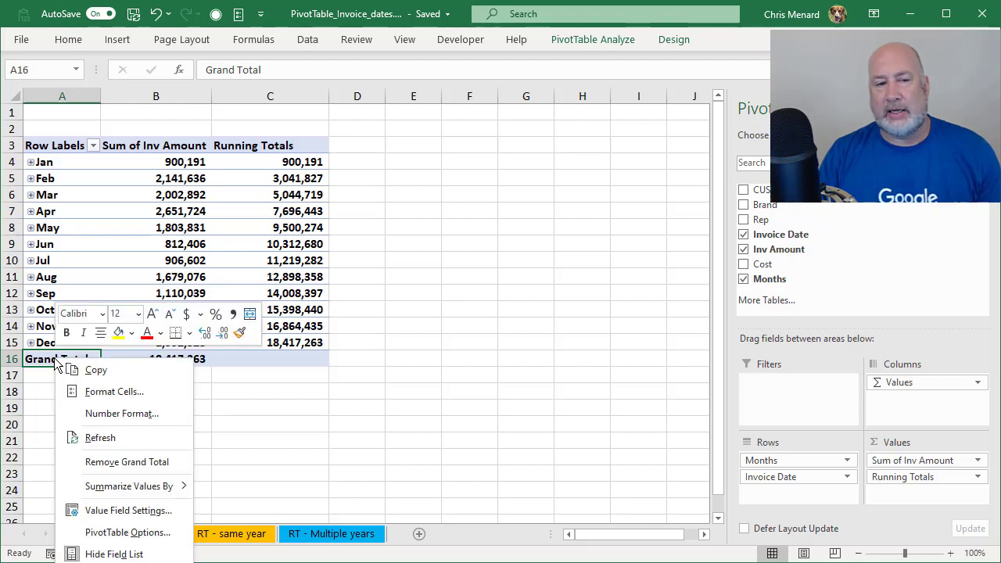
{"action": "left_click", "coordinate": [125, 462]}
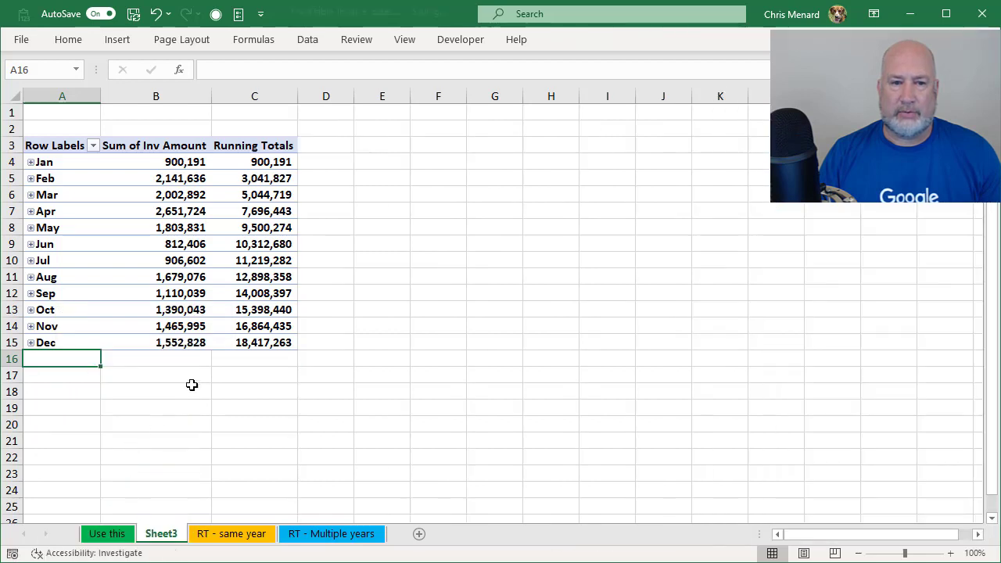
{"action": "left_click", "coordinate": [264, 254]}
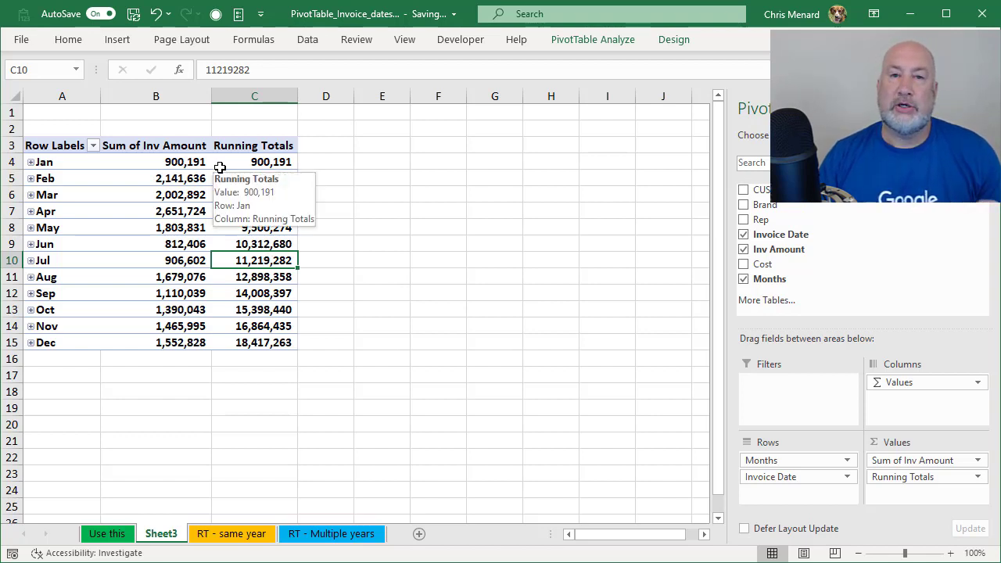
Step: Check which years the Invoice Date column covers in the table on the RT - Multiple years sheet
{"action": "left_click", "coordinate": [329, 535]}
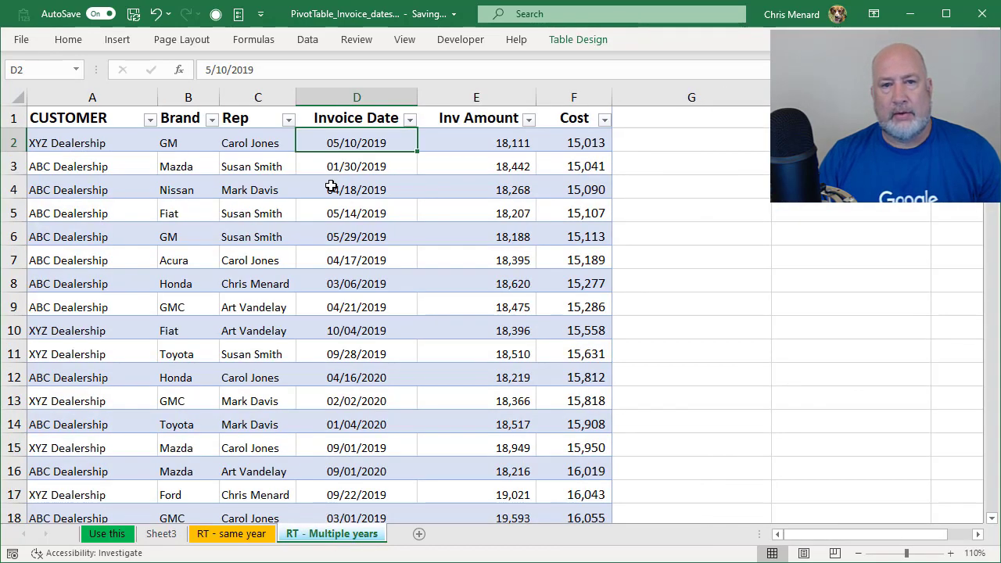
{"action": "left_click", "coordinate": [331, 188]}
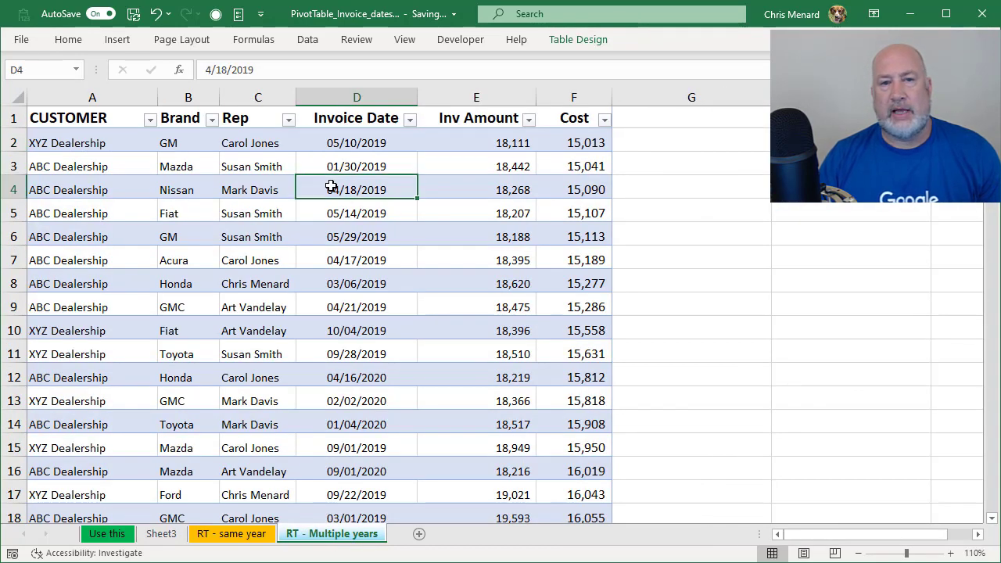
{"action": "left_click", "coordinate": [119, 39]}
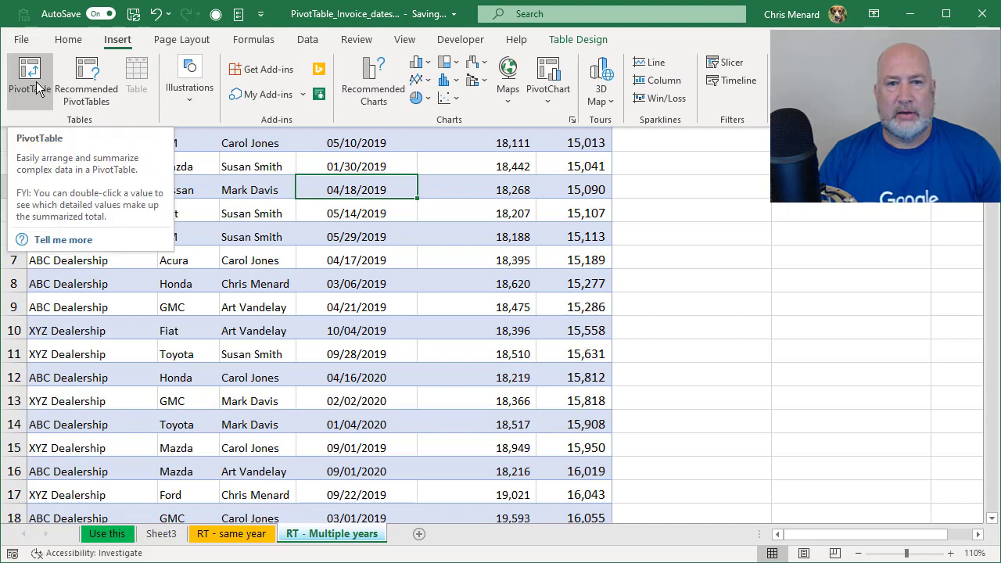
{"action": "left_click", "coordinate": [386, 199]}
{"action": "left_click", "coordinate": [410, 119]}
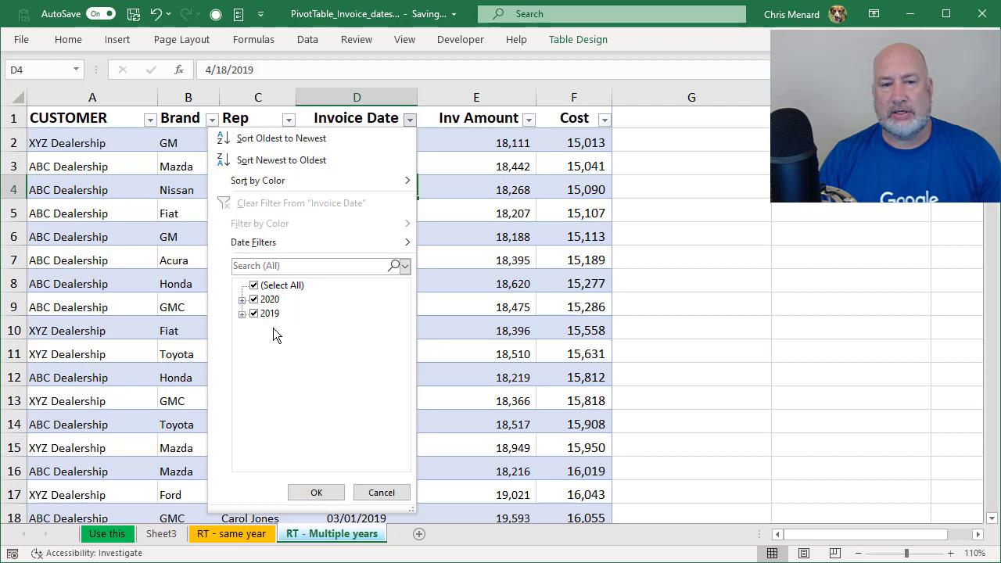
{"action": "left_click", "coordinate": [382, 493]}
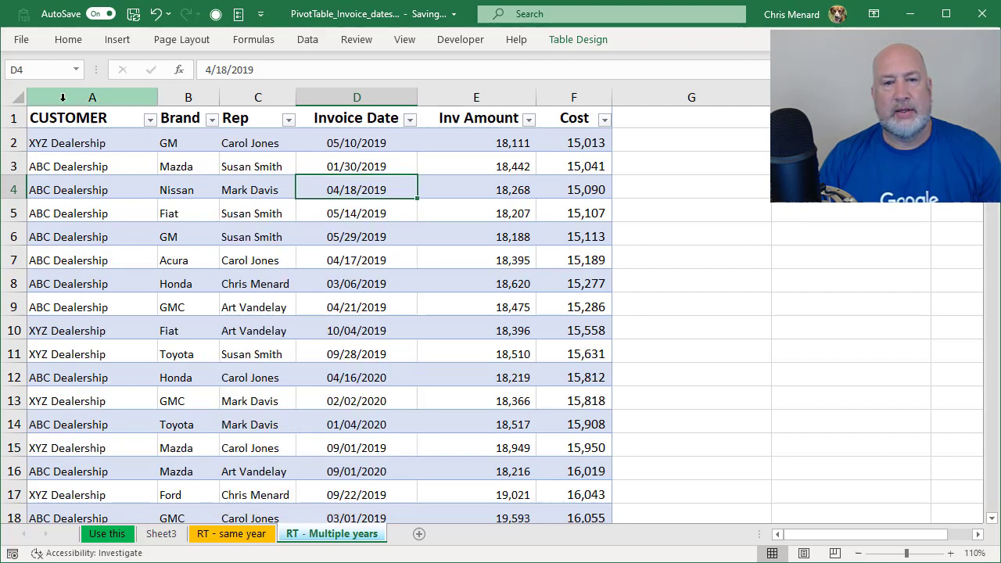
Step: Create a PivotTable from Table1 on a new worksheet
{"action": "left_click", "coordinate": [127, 39]}
{"action": "left_click", "coordinate": [22, 78]}
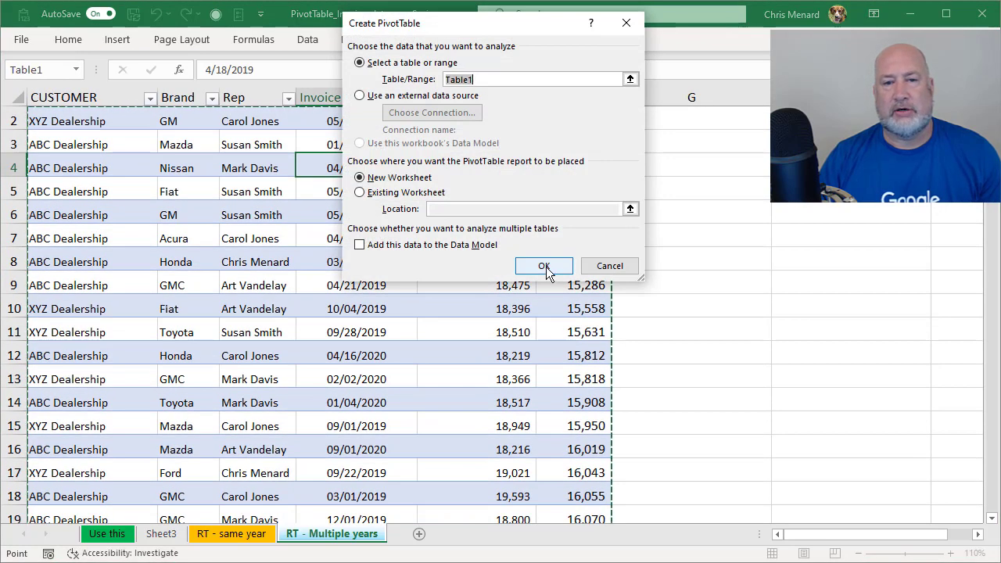
{"action": "left_click", "coordinate": [546, 266]}
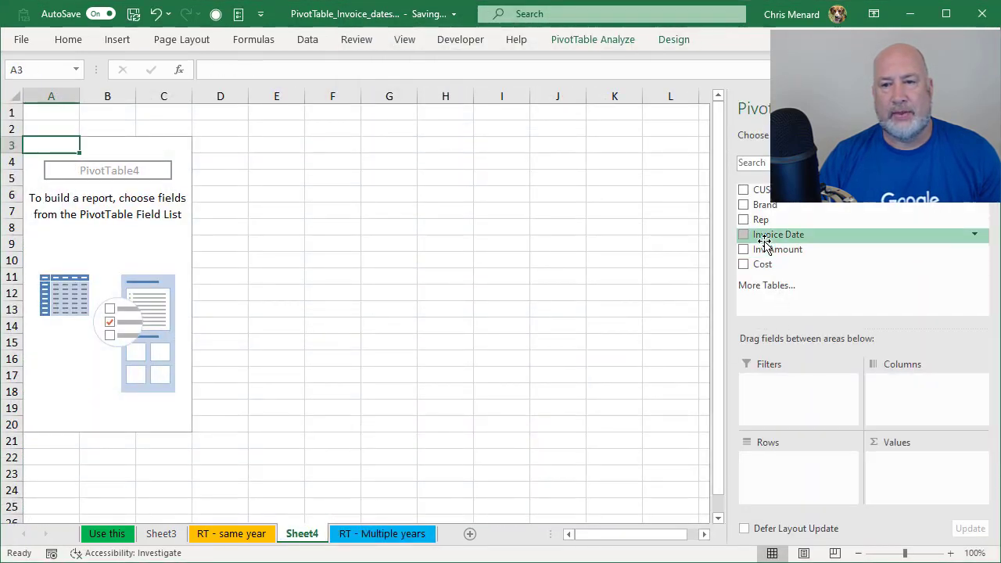
Step: Add Invoice Date to the new PivotTable's rows and Inv Amount to its values
{"action": "left_click", "coordinate": [743, 235]}
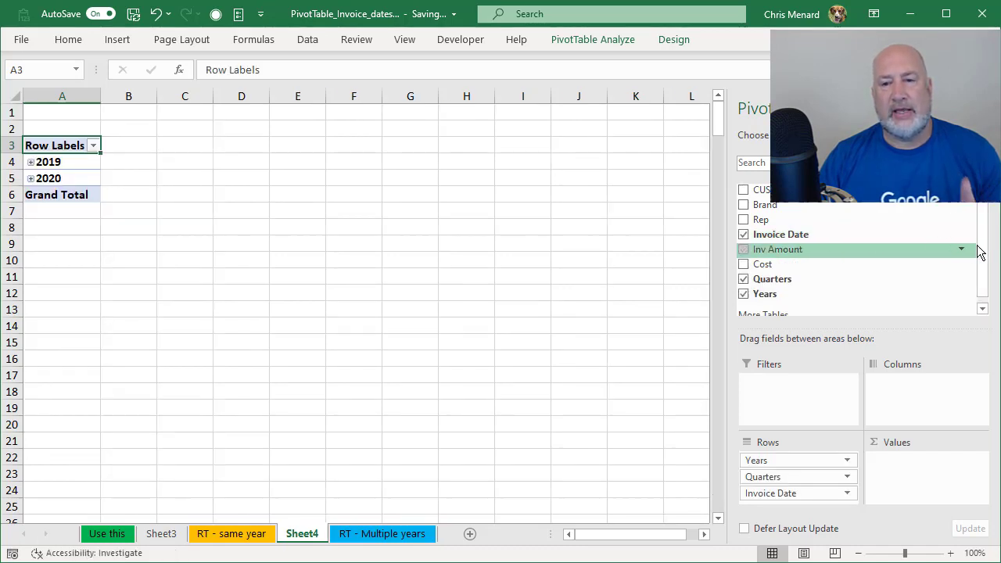
{"action": "scroll", "coordinate": [984, 266], "scroll_direction": "down", "scroll_amount": 1}
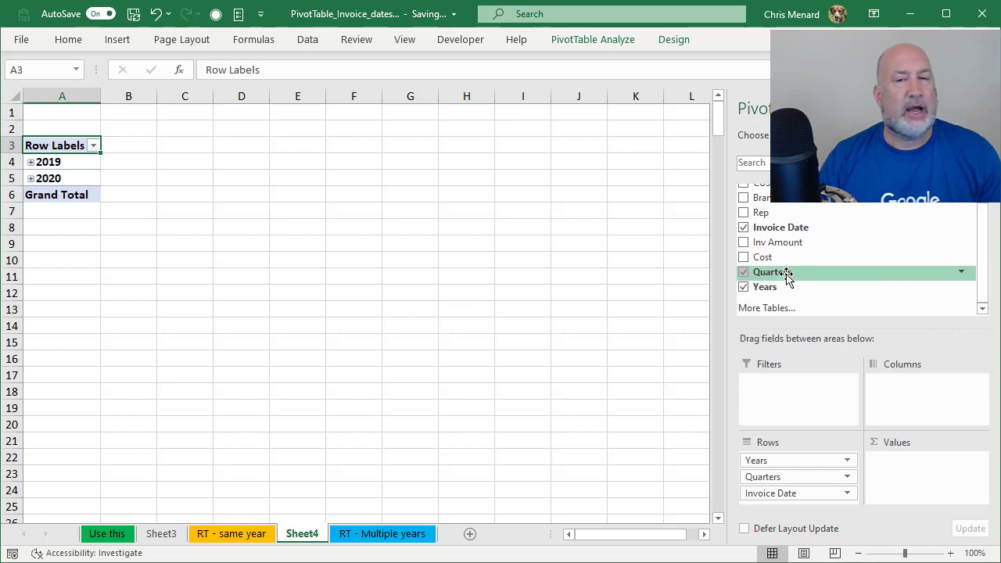
{"action": "left_click", "coordinate": [744, 243]}
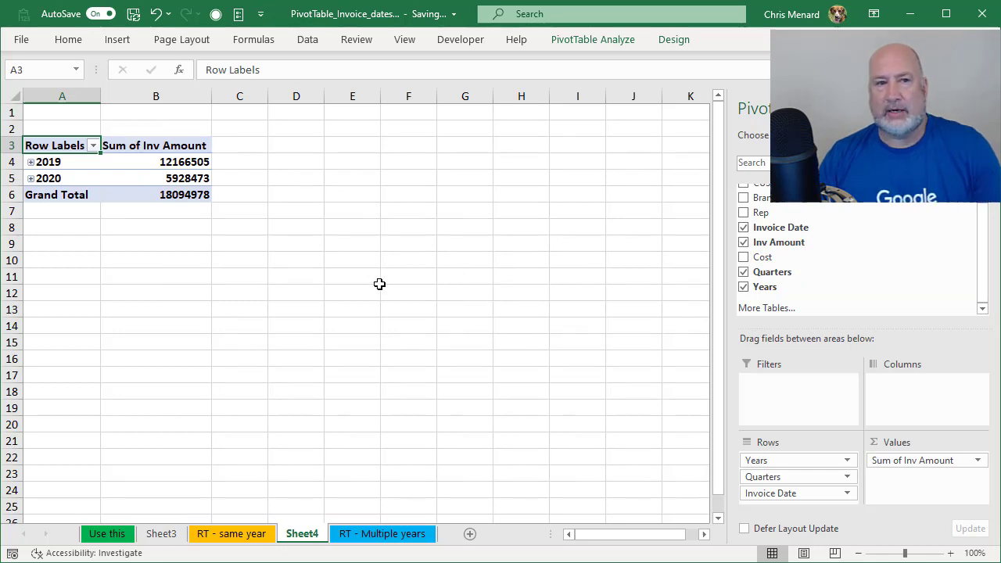
Step: Ungroup the dates in the PivotTable's row labels so that every individual invoice date is listed
{"action": "left_click", "coordinate": [600, 44]}
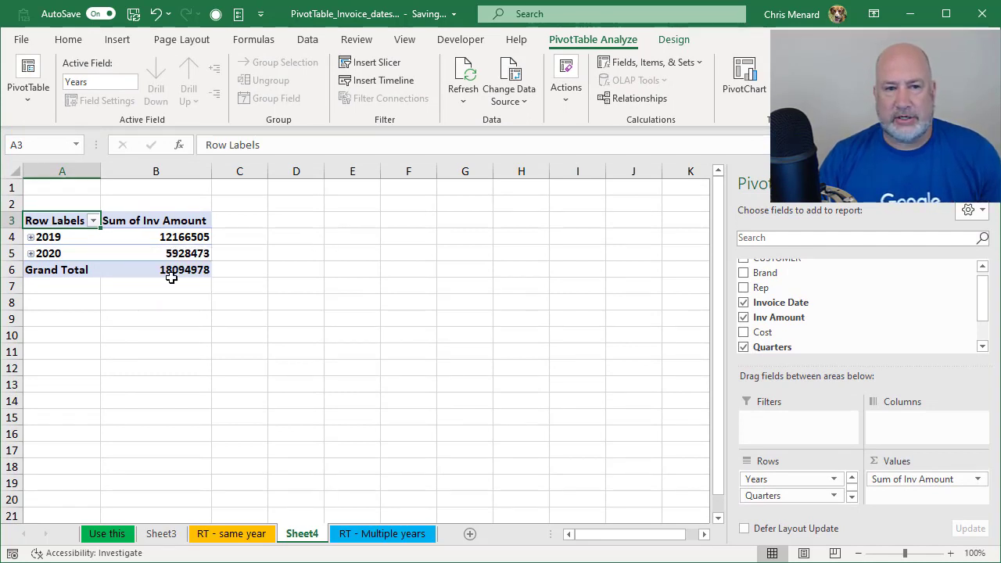
{"action": "left_click", "coordinate": [182, 237]}
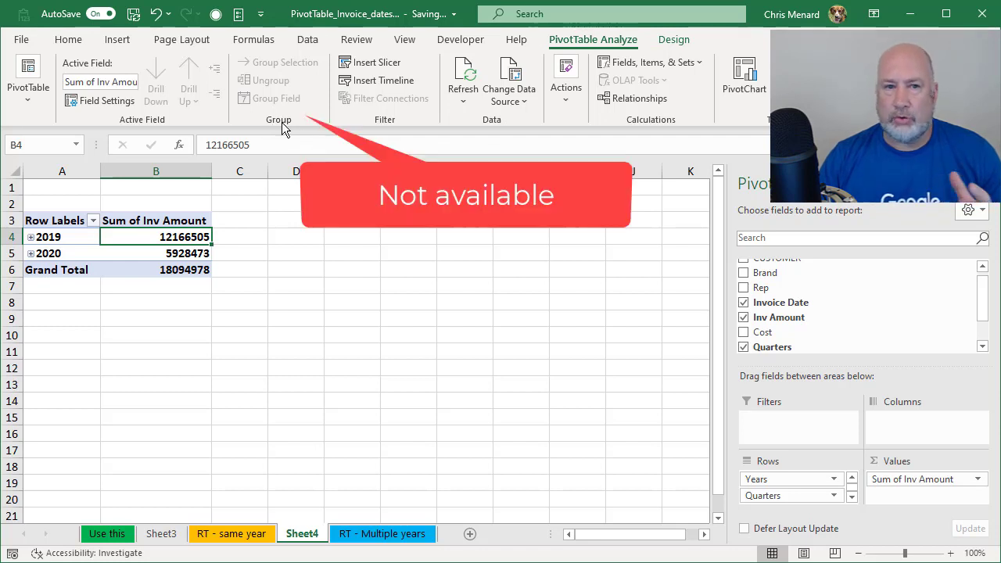
{"action": "left_click", "coordinate": [67, 238]}
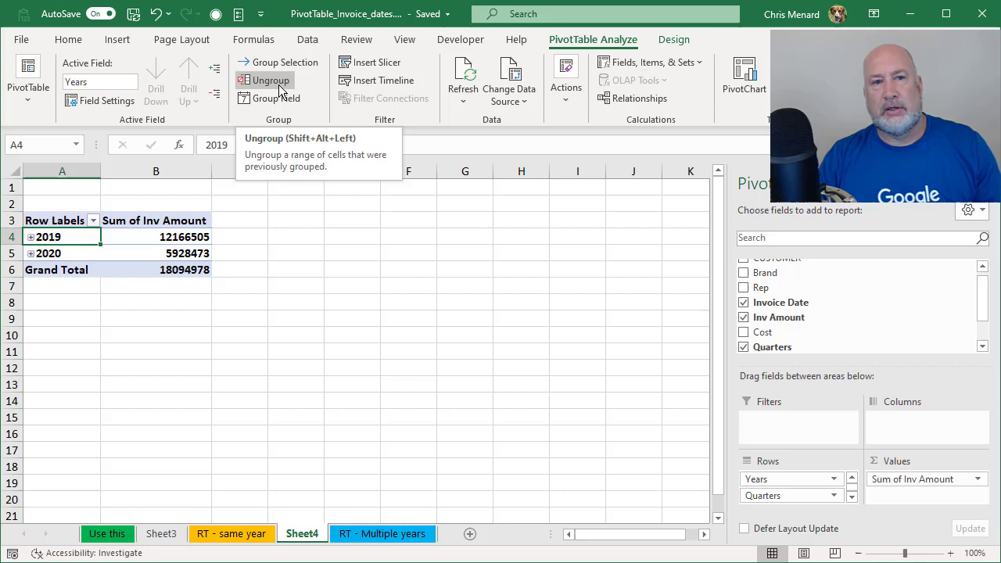
{"action": "left_click", "coordinate": [279, 88]}
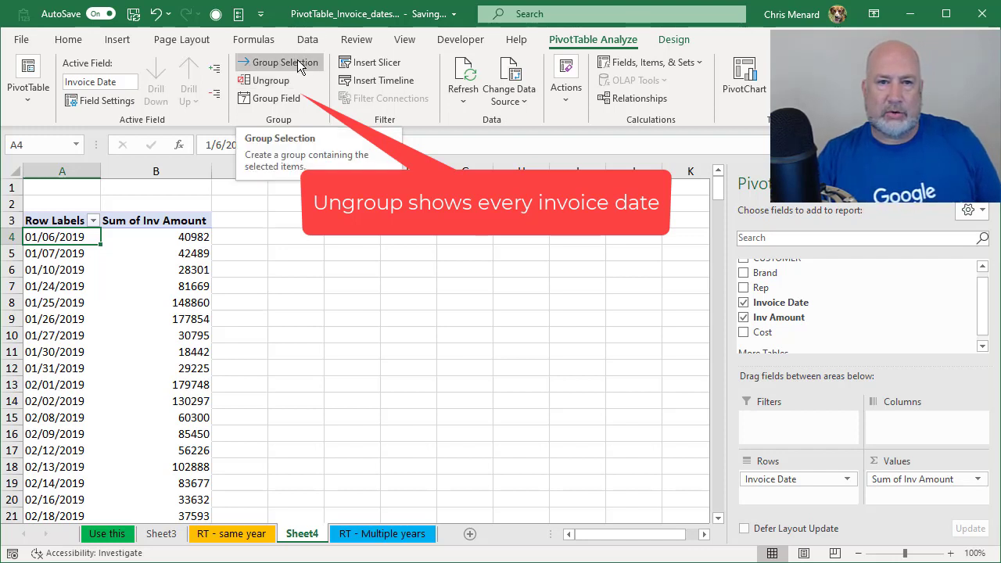
Step: Group the invoice dates in the row labels by Months and Years, without Quarters
{"action": "left_click", "coordinate": [298, 62]}
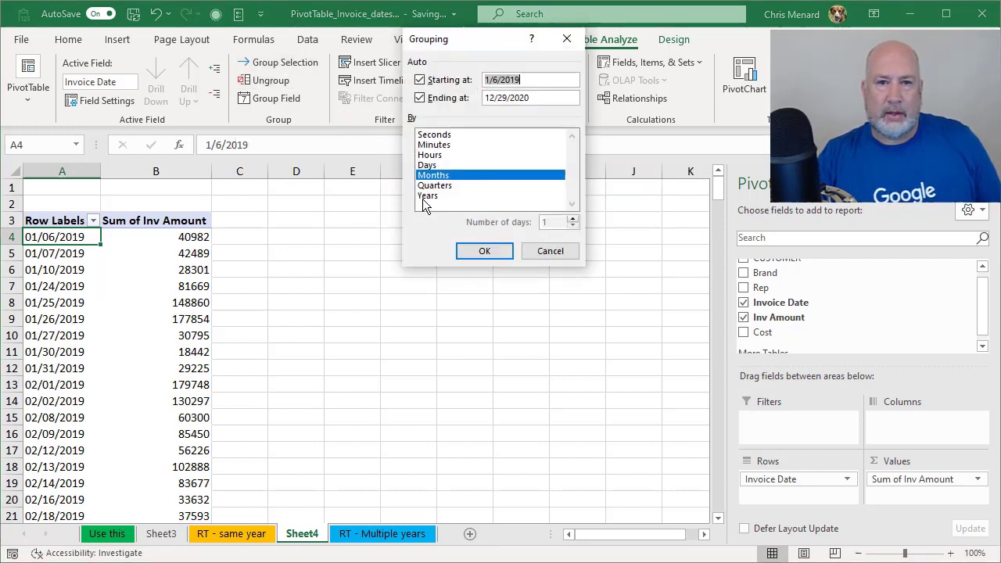
{"action": "left_click", "coordinate": [428, 197]}
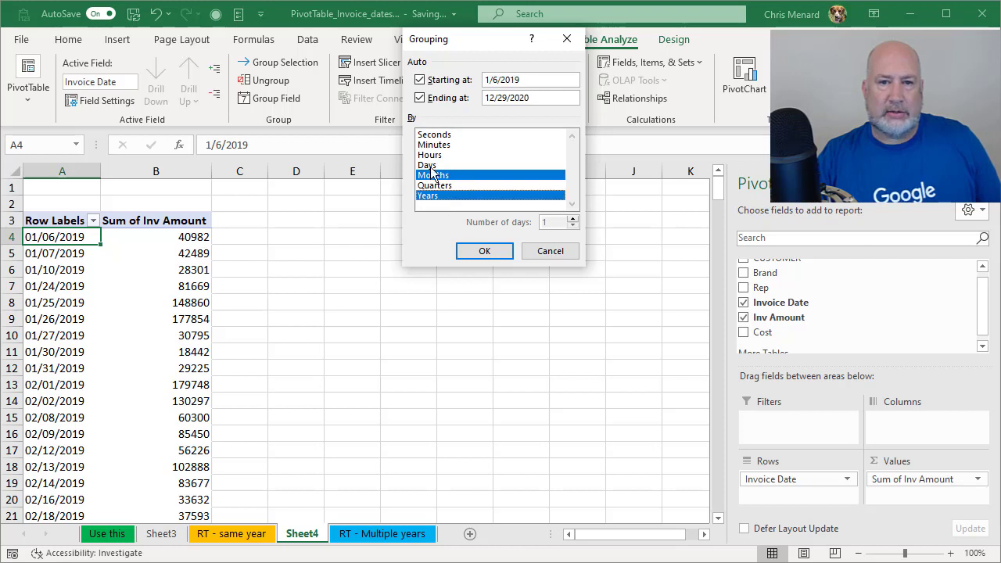
{"action": "left_click", "coordinate": [434, 175]}
{"action": "left_click", "coordinate": [443, 177]}
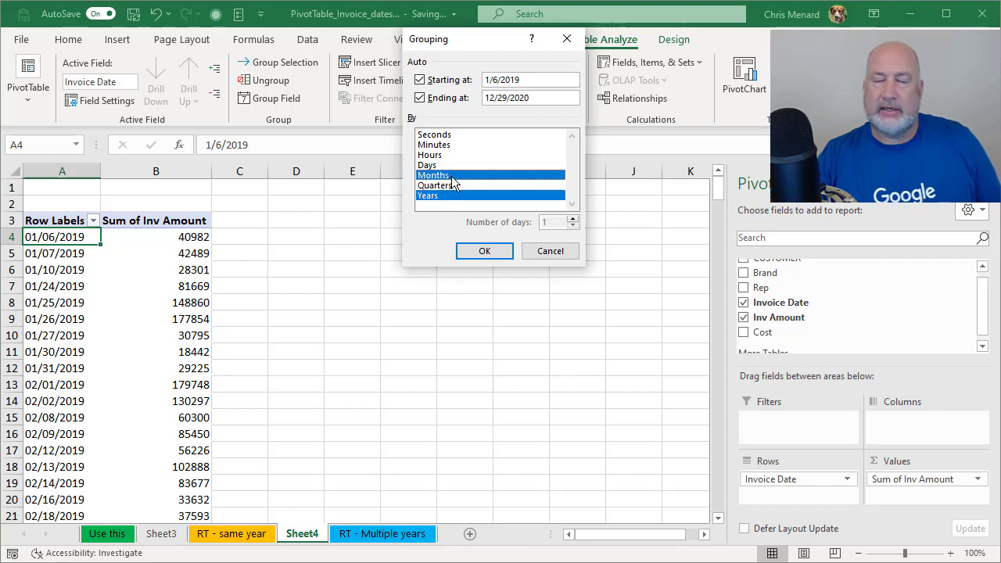
{"action": "left_click", "coordinate": [452, 177]}
{"action": "left_click", "coordinate": [452, 177]}
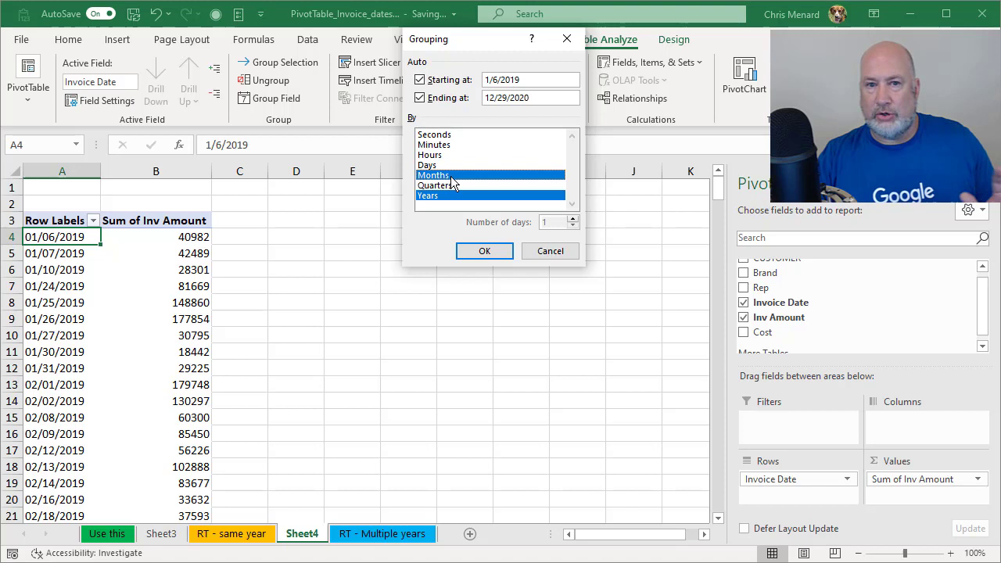
{"action": "left_click", "coordinate": [451, 178]}
{"action": "left_click", "coordinate": [451, 178]}
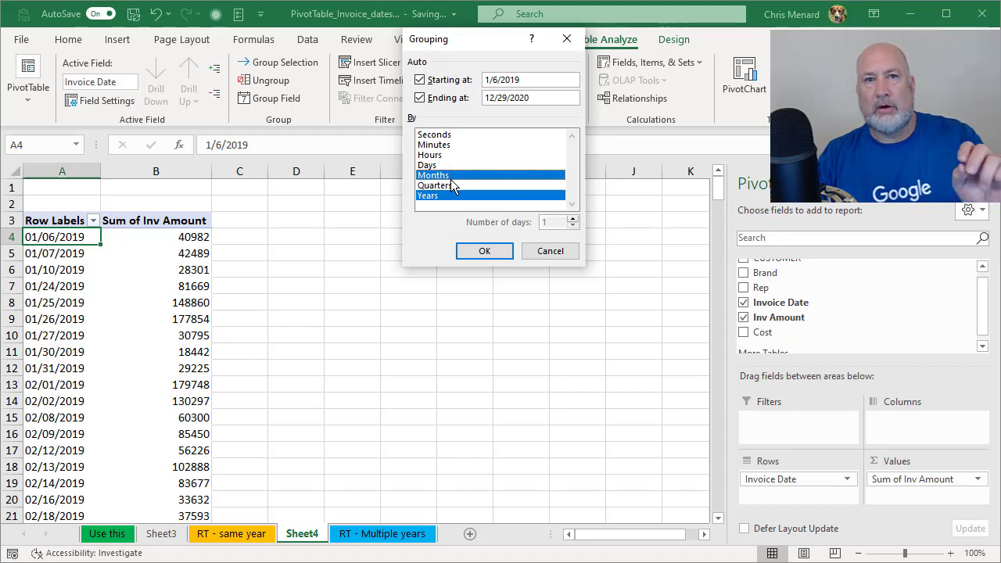
{"action": "left_click", "coordinate": [482, 250]}
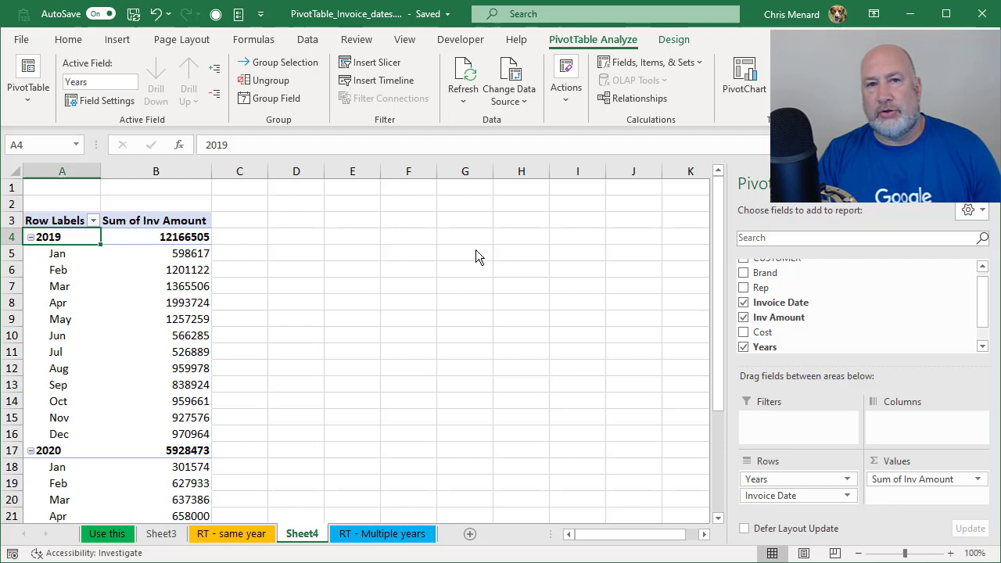
{"action": "left_click", "coordinate": [183, 241]}
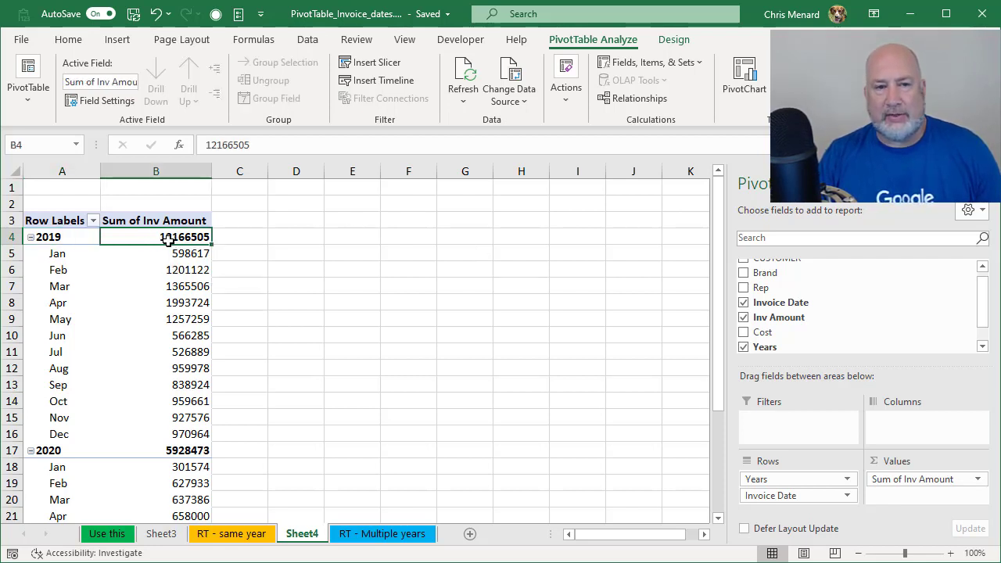
{"action": "mouse_move", "coordinate": [166, 237]}
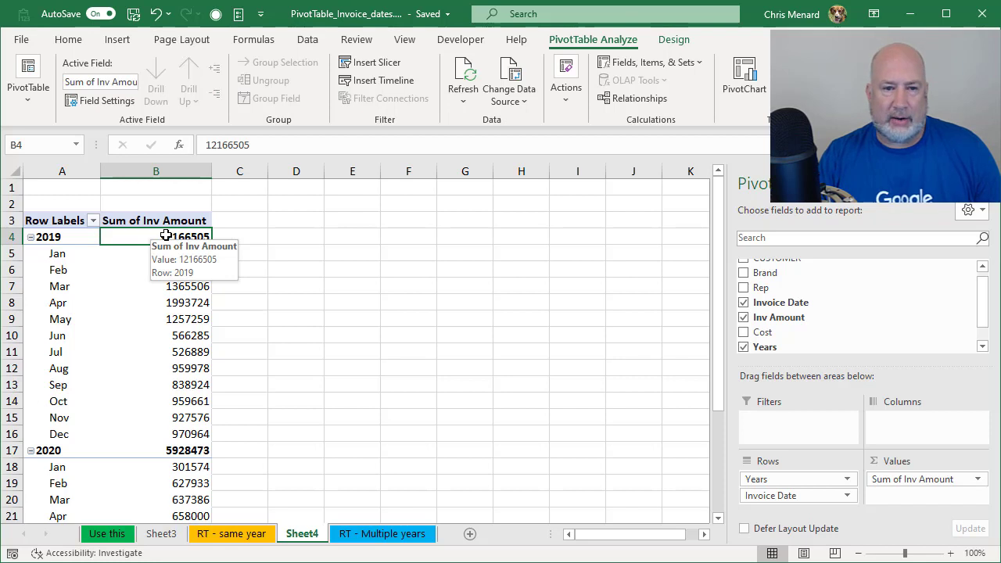
{"action": "right_click", "coordinate": [157, 237]}
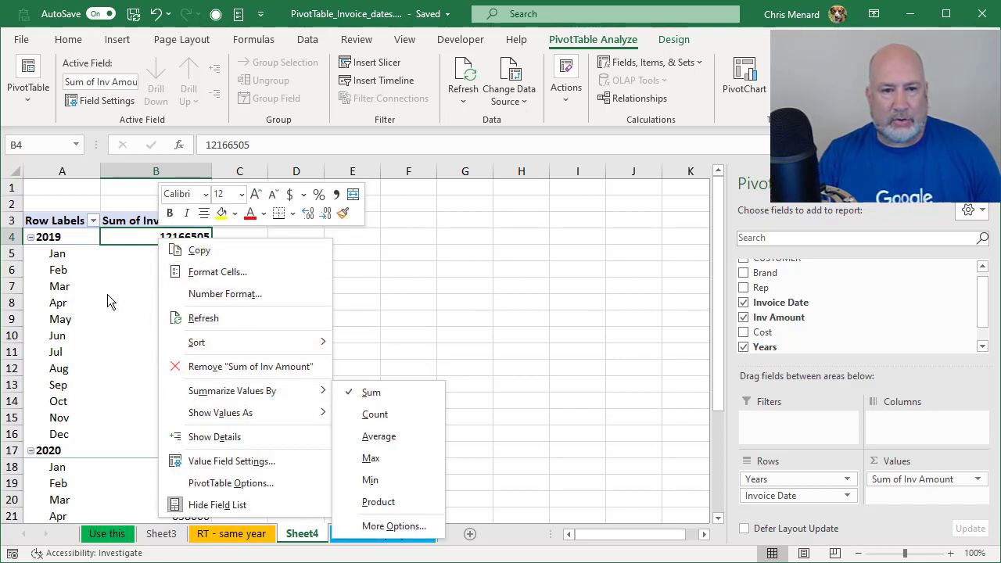
{"action": "key", "text": "Escape"}
{"action": "key", "text": "Escape"}
Step: Try turning off the Years subtotals from the 2019 row label and undo the change
{"action": "left_click", "coordinate": [55, 236]}
{"action": "right_click", "coordinate": [67, 236]}
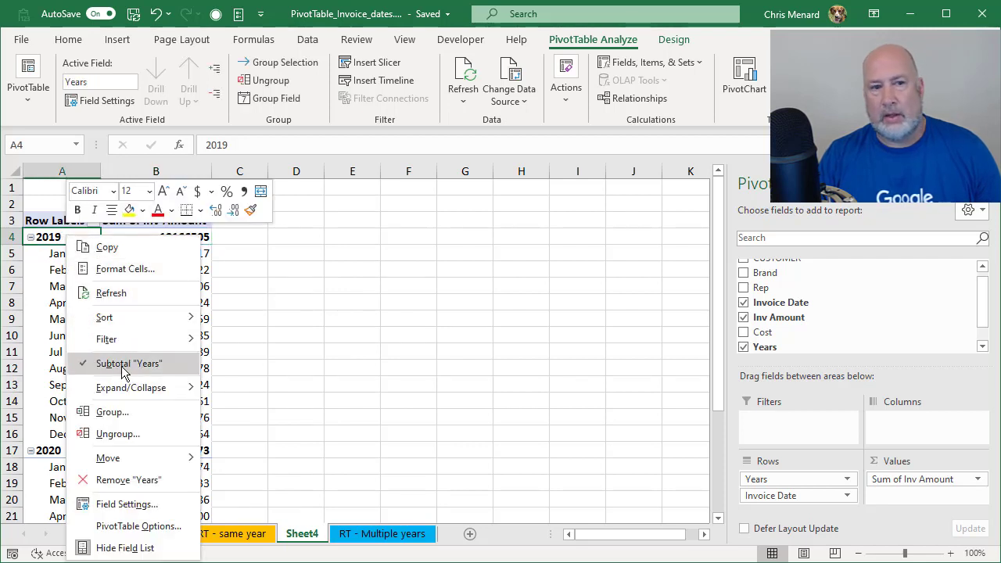
{"action": "left_click", "coordinate": [46, 237]}
{"action": "right_click", "coordinate": [62, 236]}
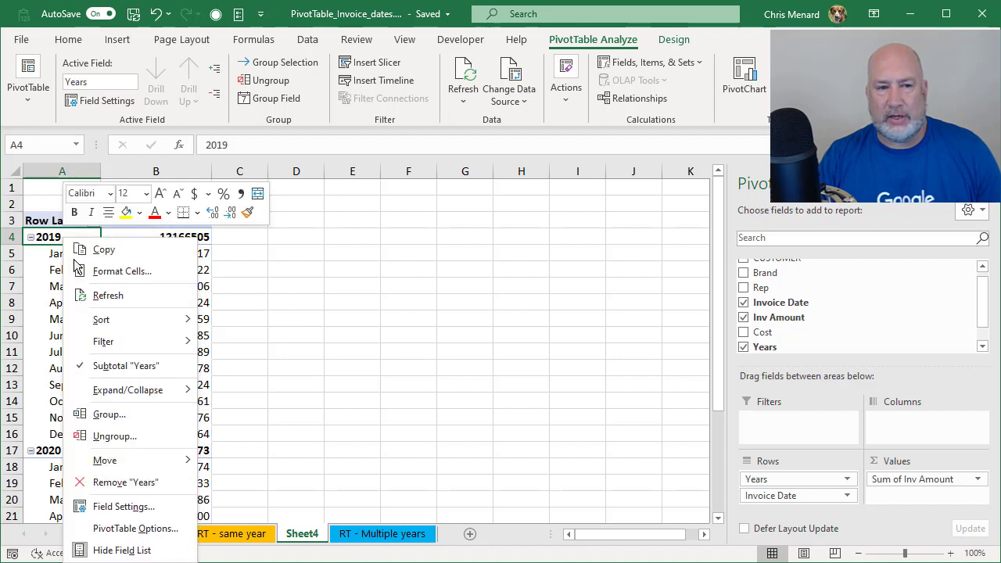
{"action": "left_click", "coordinate": [150, 368]}
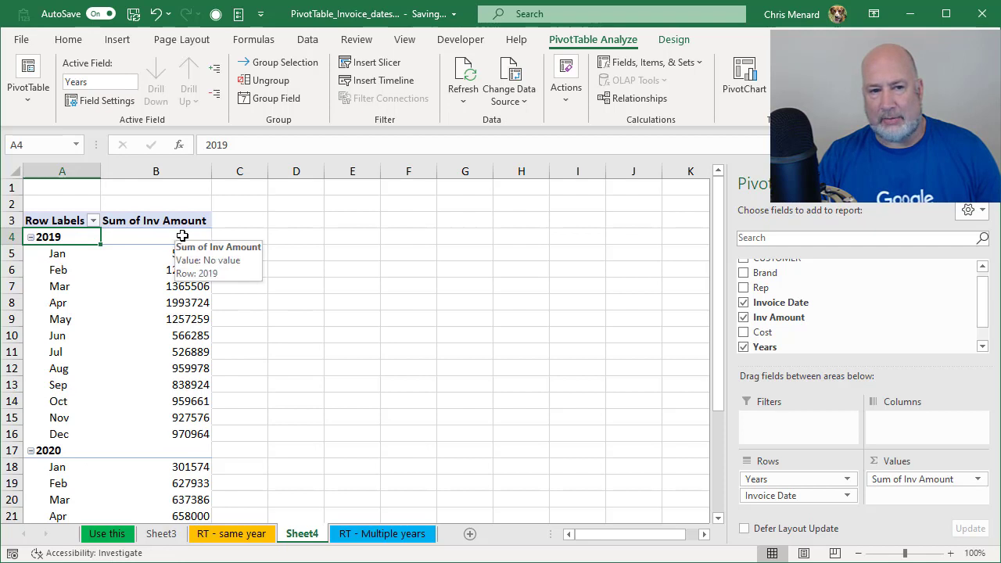
{"action": "key", "text": "ctrl+z"}
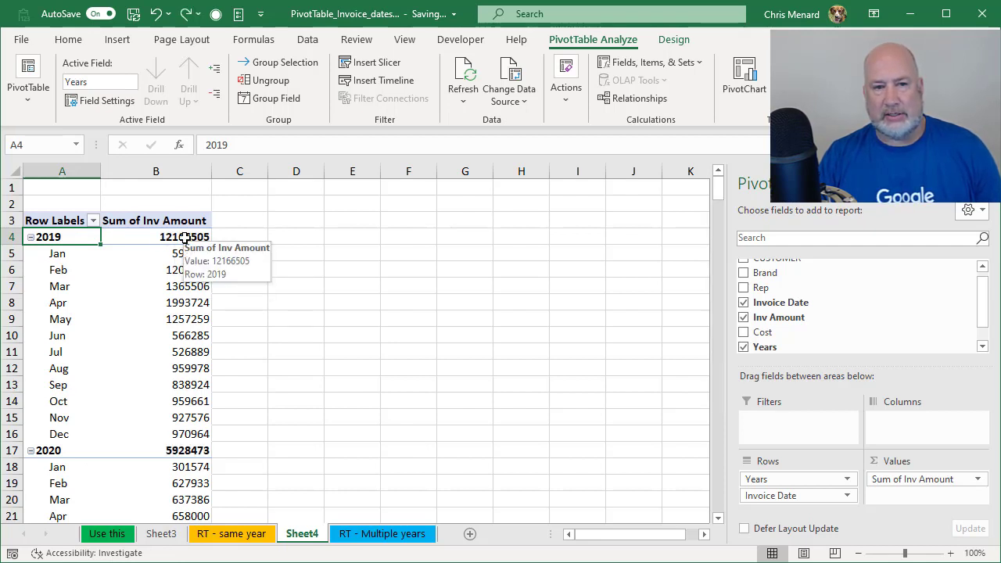
Step: Turn off the subtotals for the Years field in the PivotTable
{"action": "right_click", "coordinate": [69, 238]}
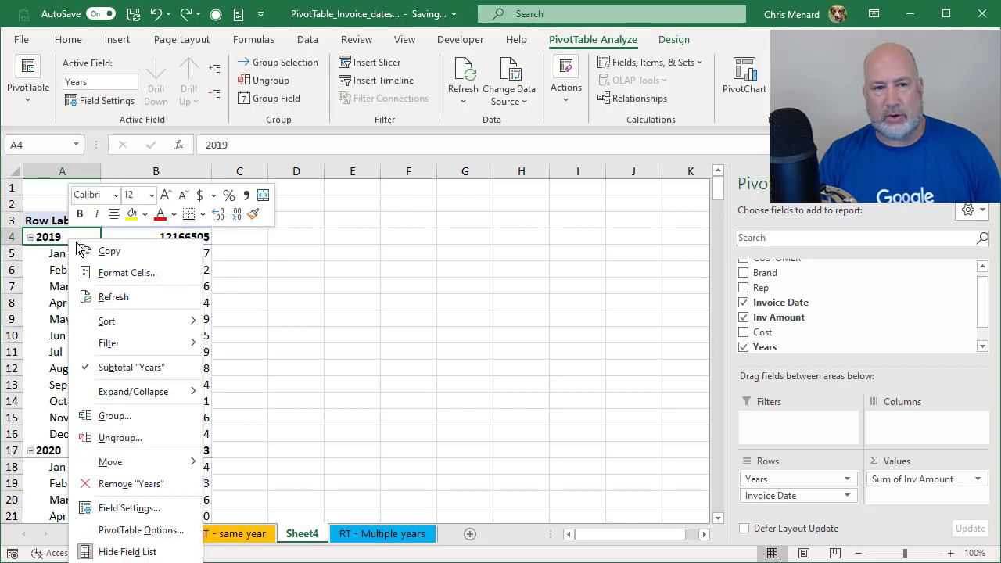
{"action": "left_click", "coordinate": [117, 369]}
{"action": "left_click", "coordinate": [180, 266]}
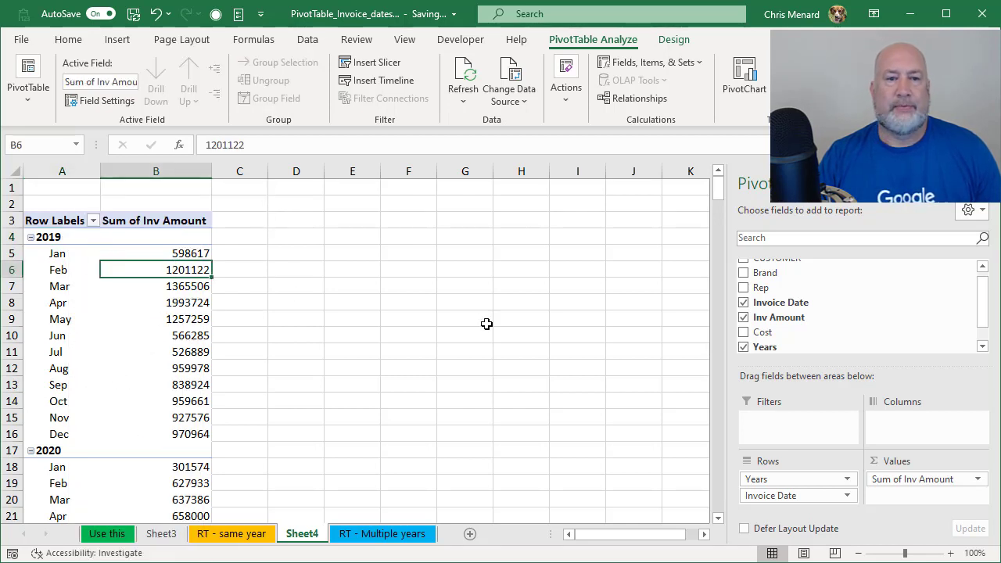
Step: Add Inv Amount to the multi-year PivotTable's values a second time and select its January 2019 amount in C5
{"action": "left_click_drag", "start_coordinate": [771, 317], "coordinate": [919, 498]}
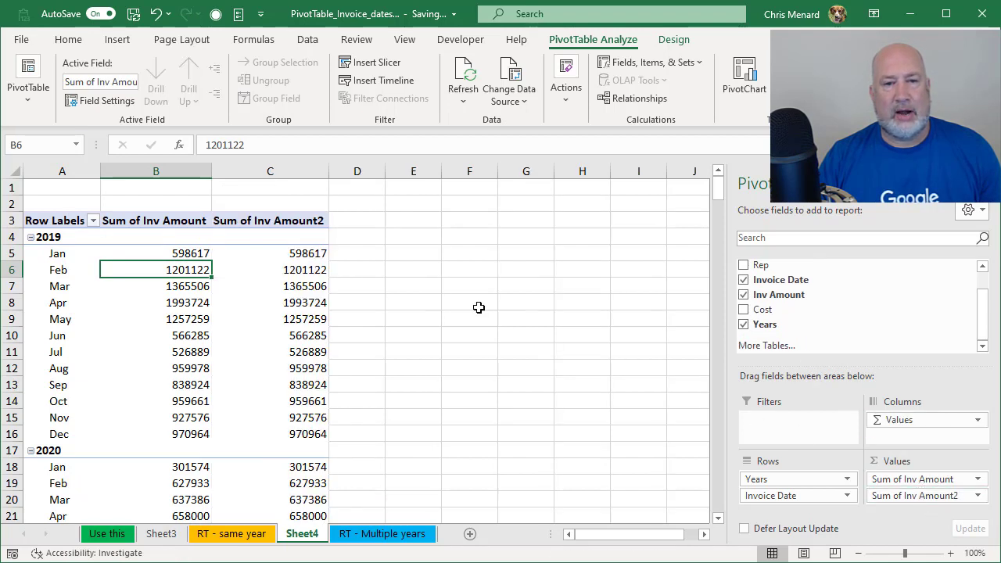
{"action": "left_click", "coordinate": [294, 255]}
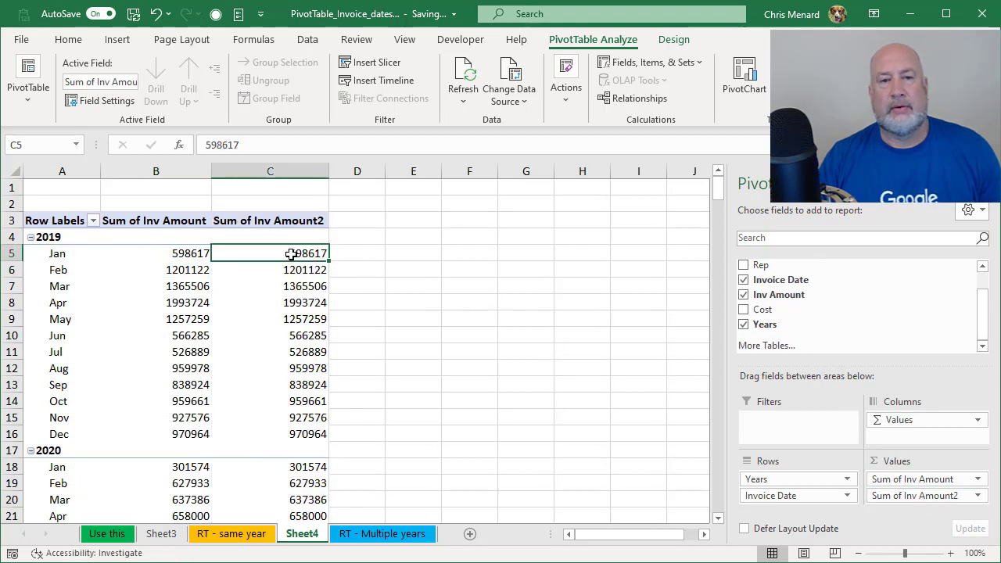
Step: Collapse the ribbon and show Sum of Inv Amount2 as Running Total In with Invoice Date as the base field
{"action": "left_click", "coordinate": [72, 45]}
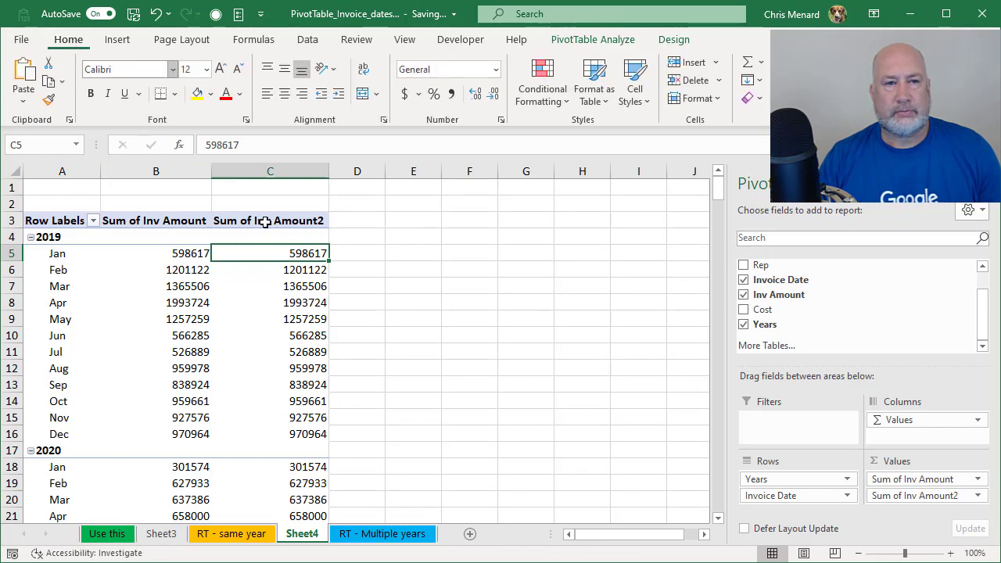
{"action": "double_click", "coordinate": [68, 48]}
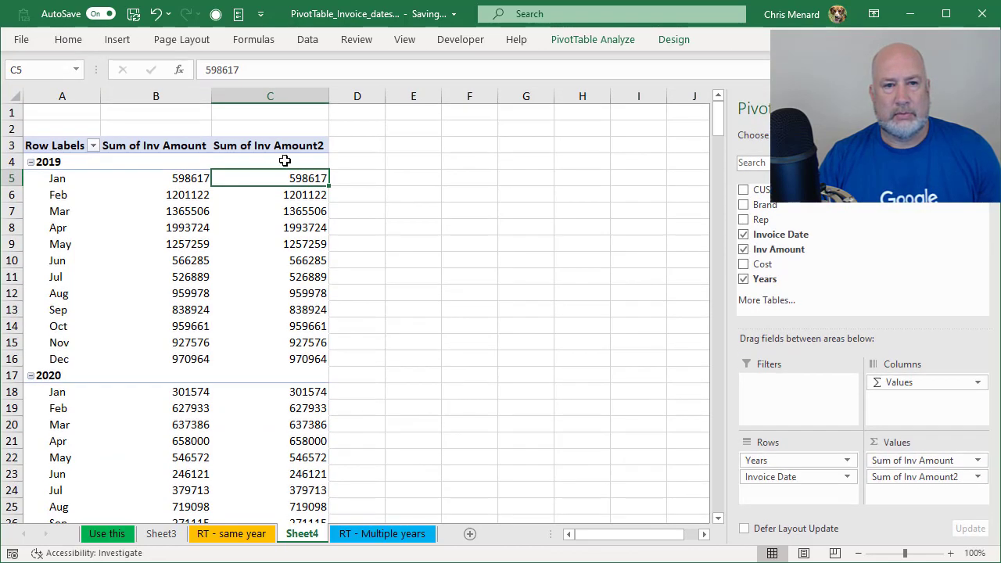
{"action": "right_click", "coordinate": [293, 180]}
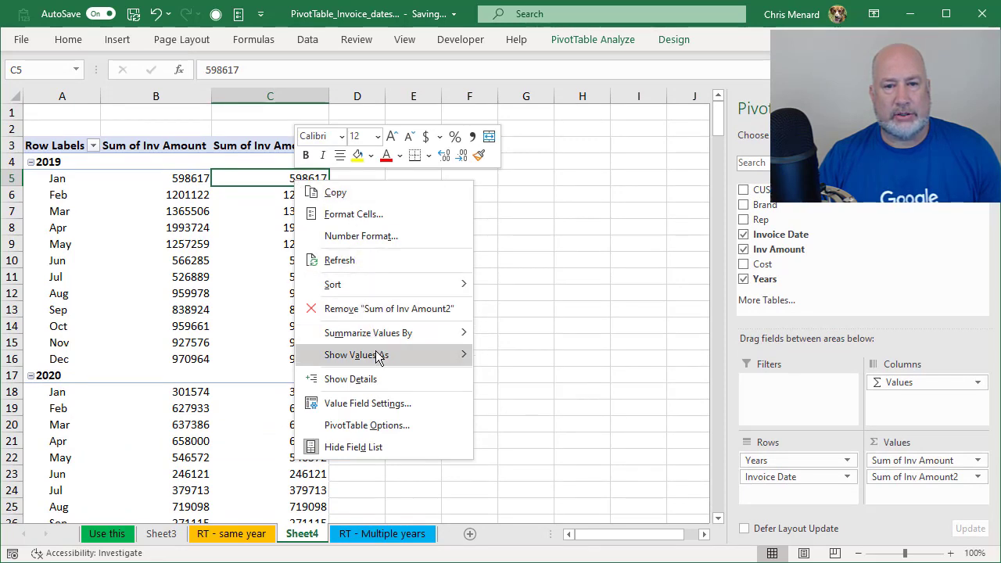
{"action": "mouse_move", "coordinate": [406, 357]}
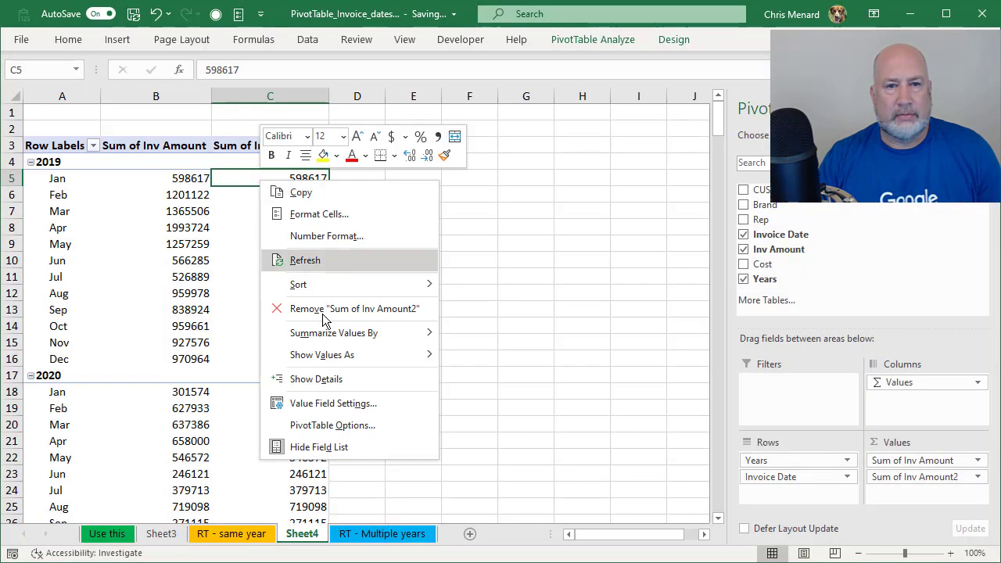
{"action": "mouse_move", "coordinate": [339, 354]}
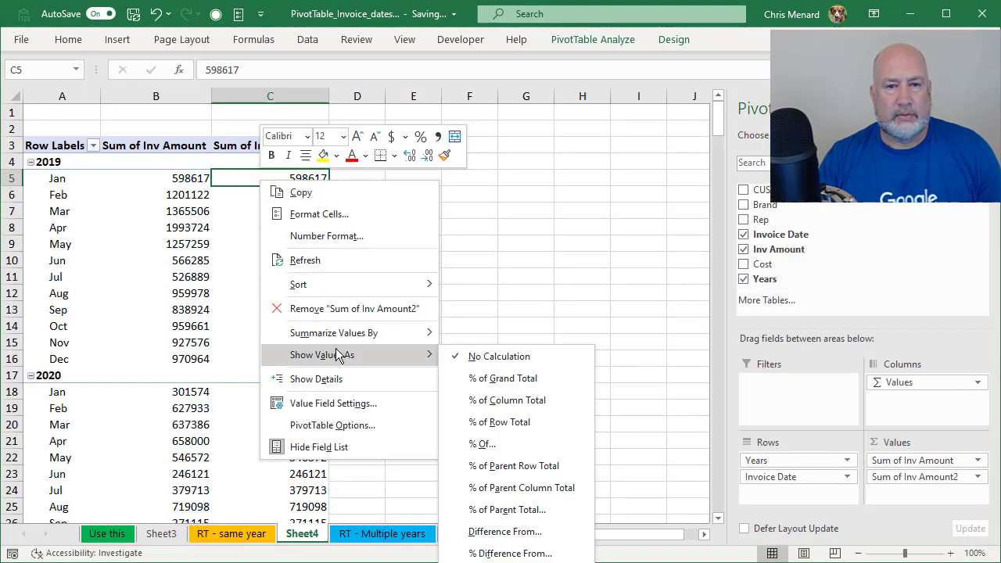
{"action": "left_click", "coordinate": [508, 562]}
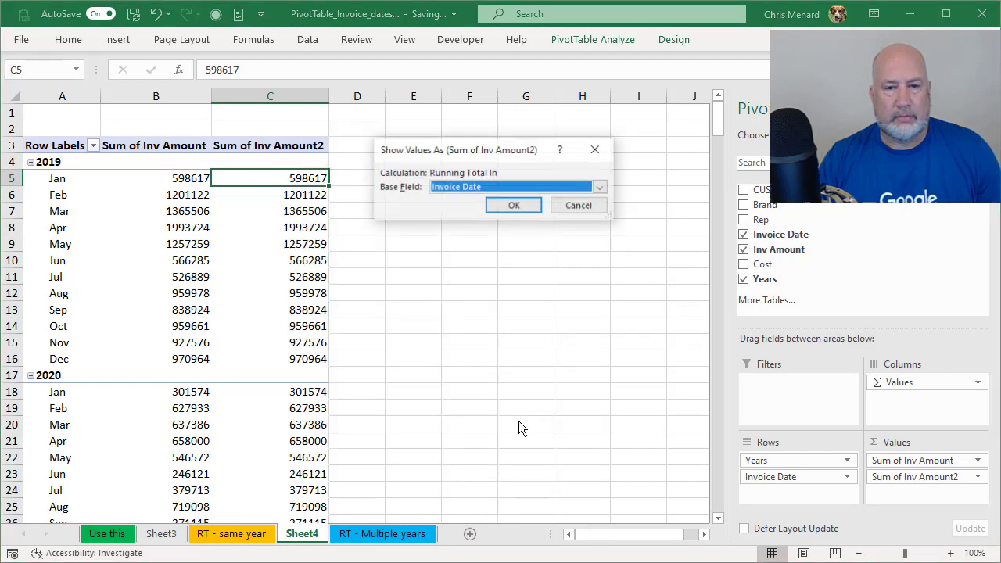
{"action": "left_click", "coordinate": [604, 184]}
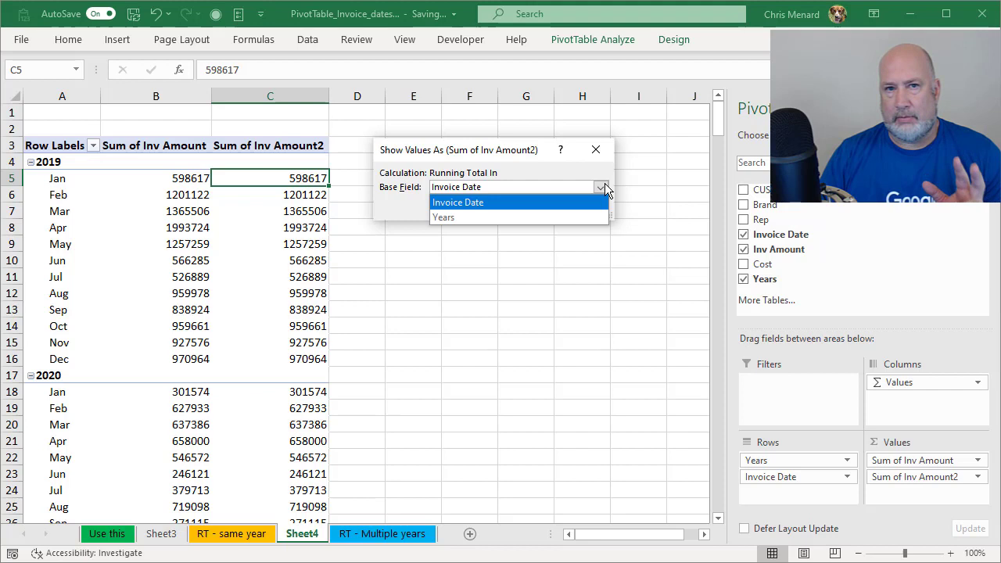
{"action": "left_click", "coordinate": [471, 204]}
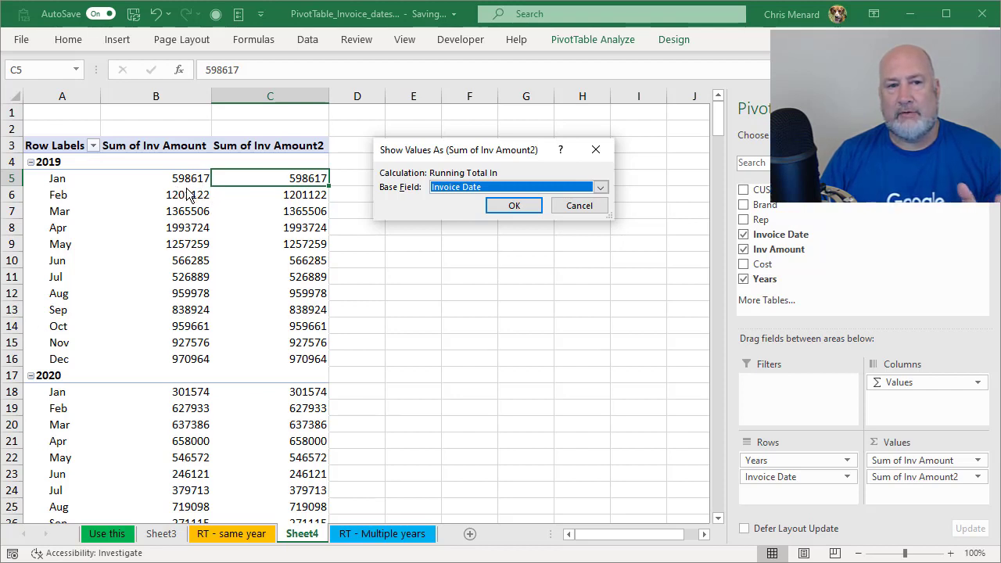
{"action": "left_click", "coordinate": [516, 205]}
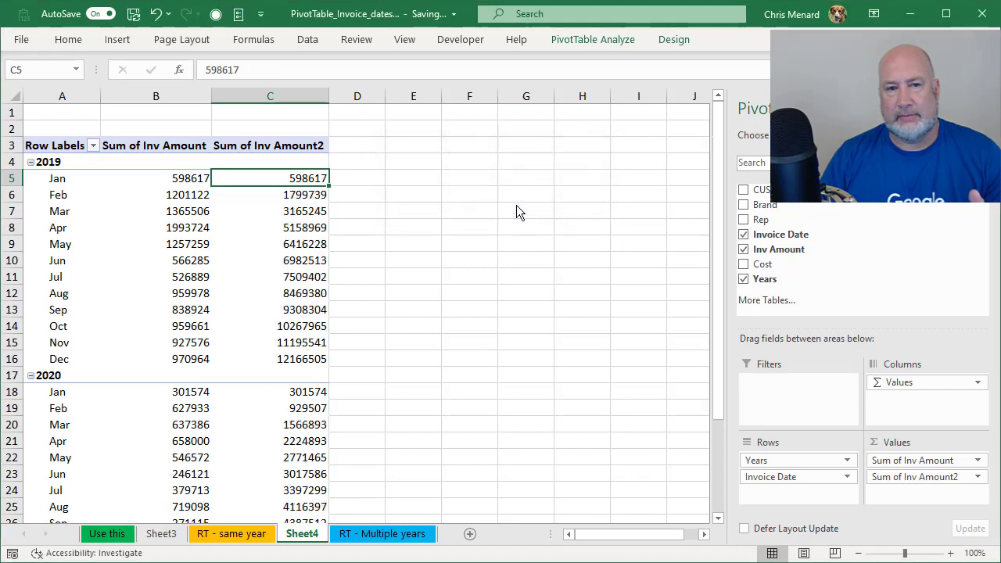
Step: Check the February 2019 running total in C6 against the sum of the January and February amounts in B5:B6
{"action": "left_click", "coordinate": [278, 195]}
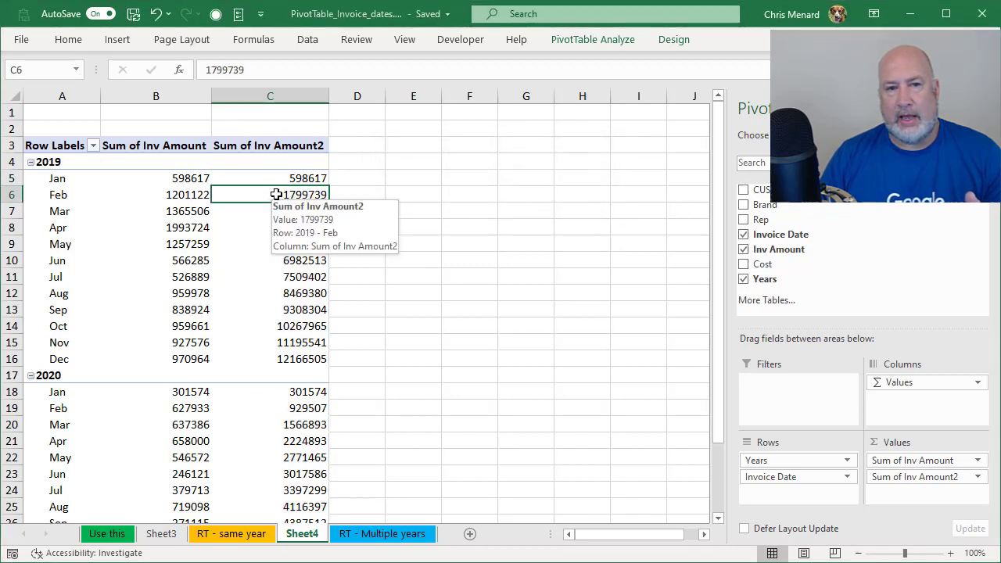
{"action": "left_click", "coordinate": [181, 179]}
{"action": "left_click_drag", "start_coordinate": [182, 179], "coordinate": [133, 188]}
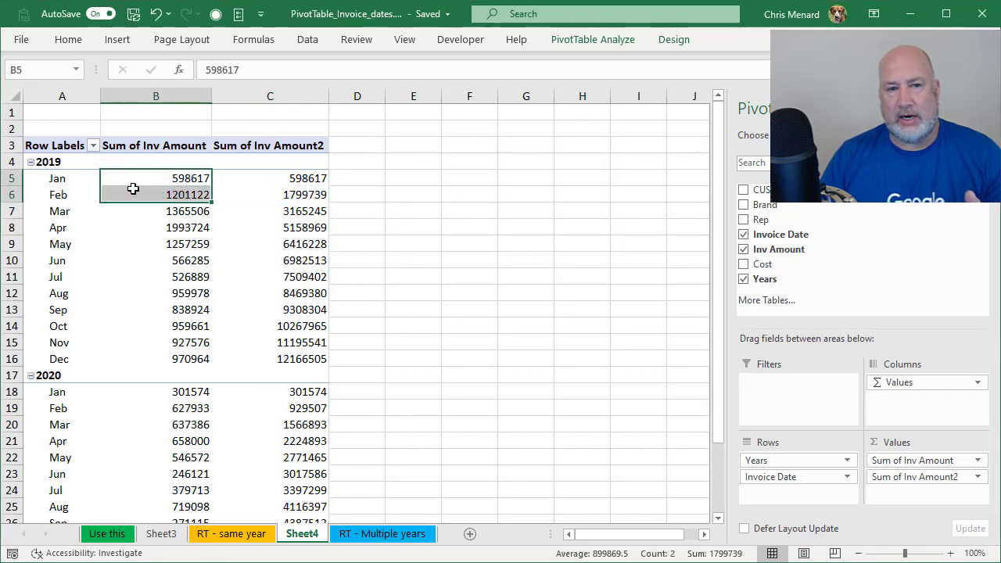